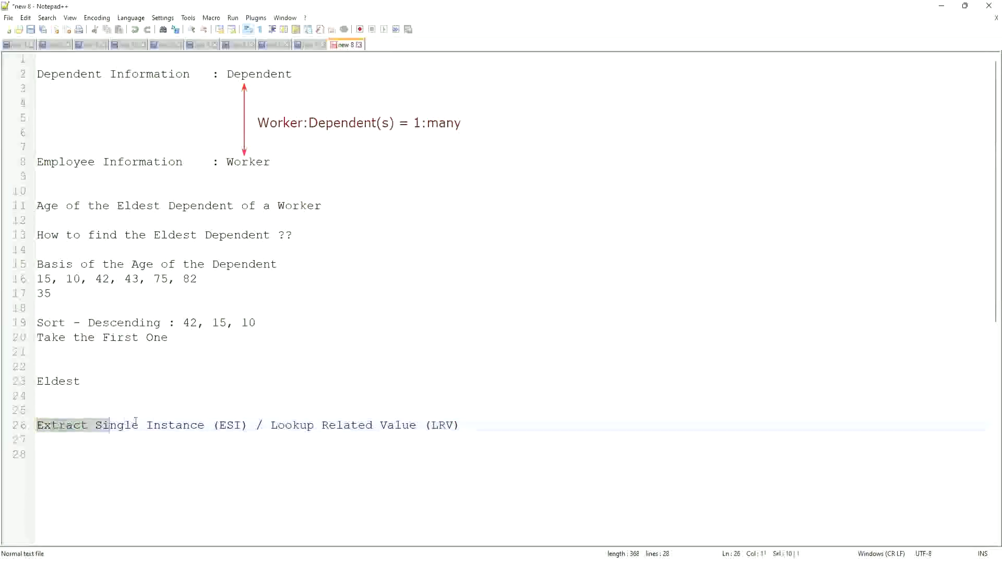
key(shift+Right)
key(shift+Right)
key(shift+Right)
key(shift+Right)
key(shift+Right)
key(shift+Right)
key(shift+Right)
key(shift+Right)
key(shift+Right)
key(shift+Right)
key(shift+Right)
key(shift+Right)
key(shift+Right)
Start a proxy session acting as the chosen worker from the Act As field.
key(shift+Left)
key(shift+Left)
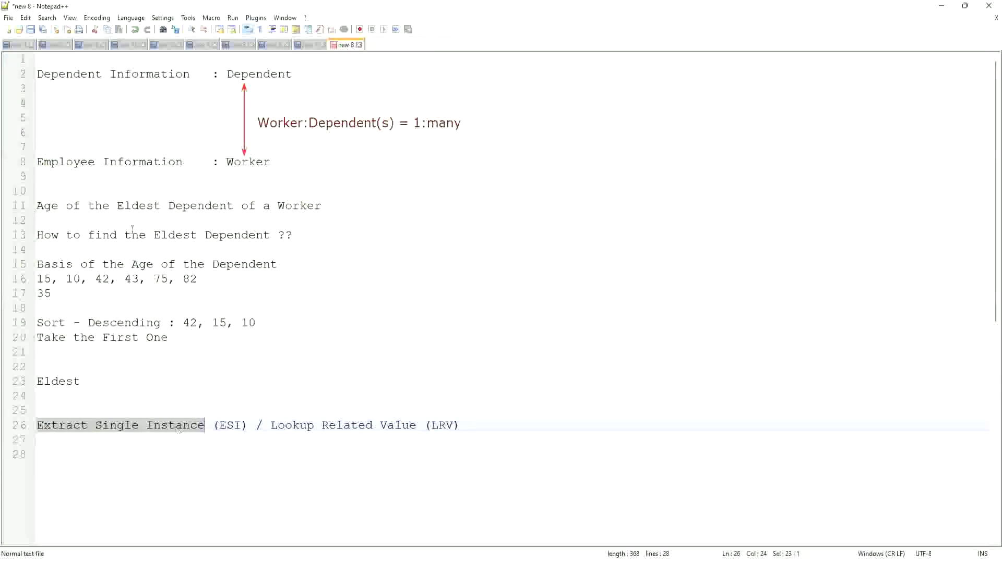
click(330, 207)
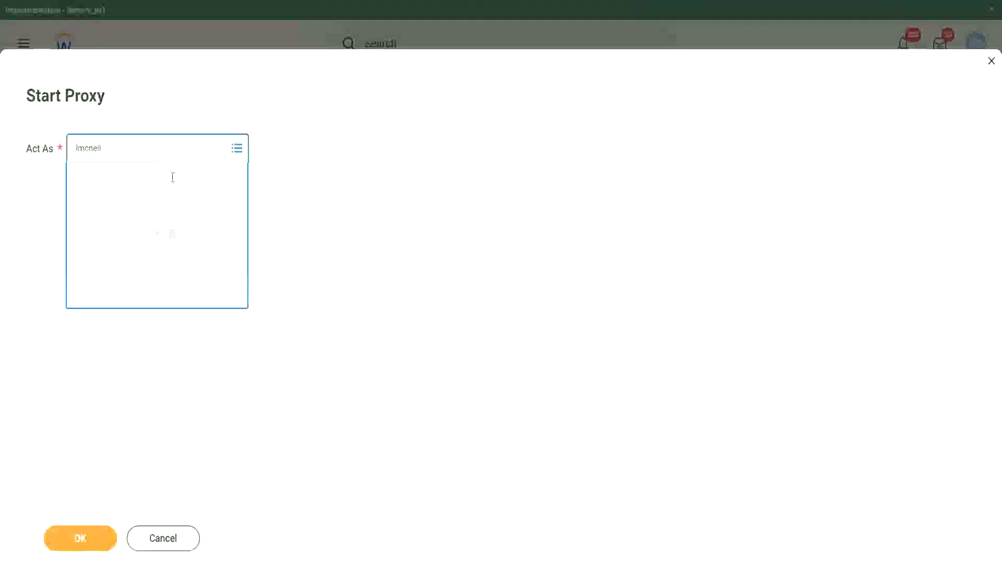
click(172, 174)
click(84, 540)
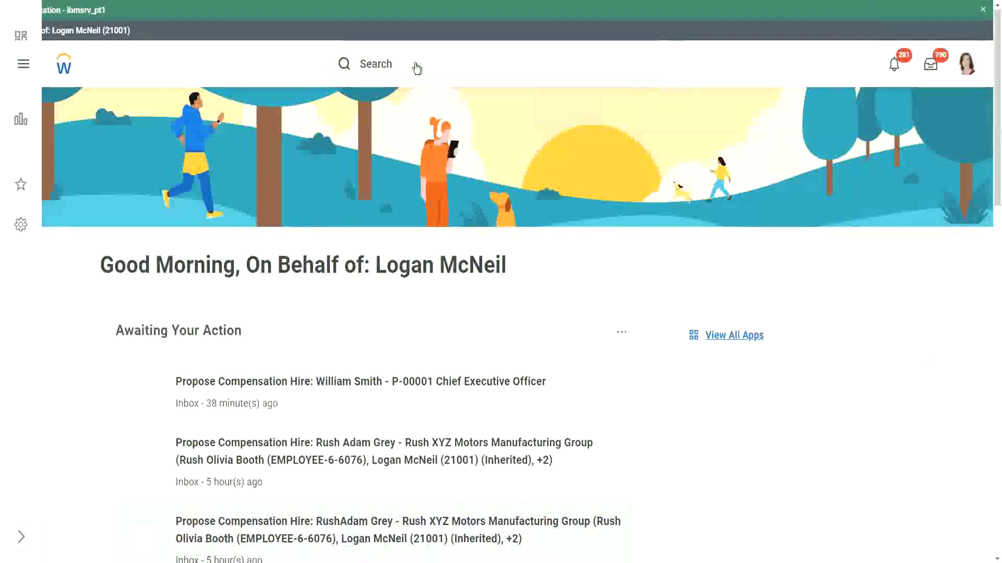
Search 'rd: ww' and open the WW Base Pay Details custom report.
click(415, 63)
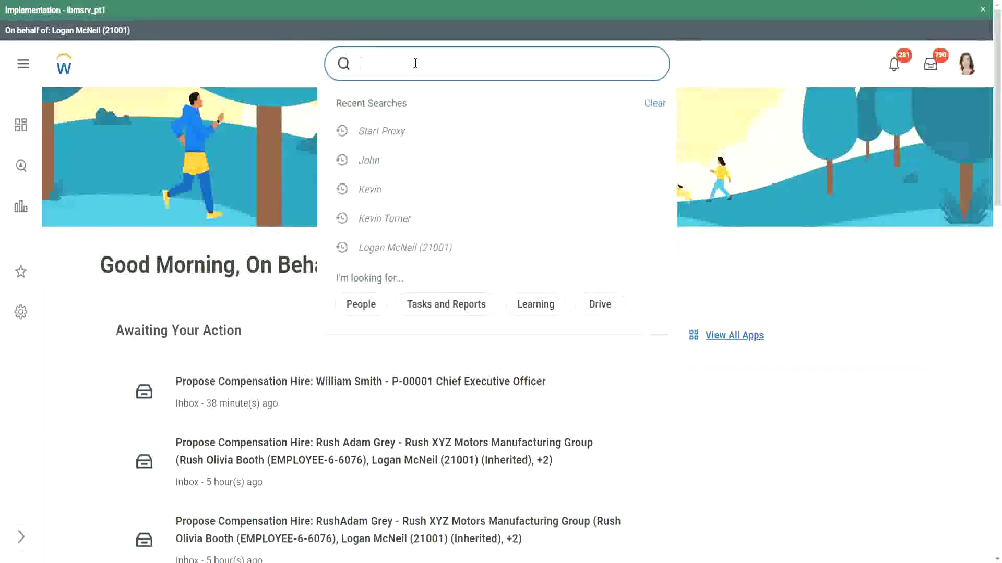
text(rd: ww)
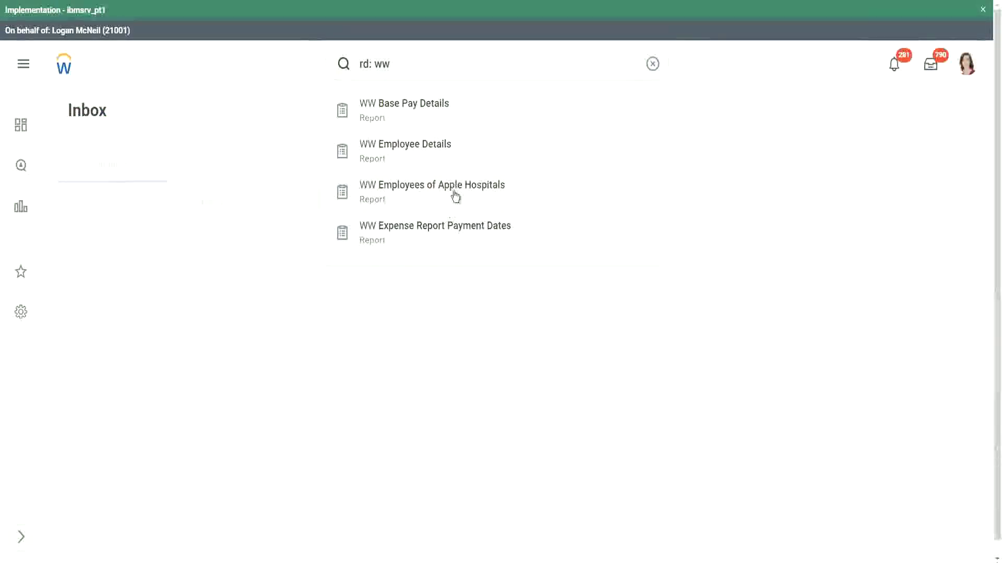
click(443, 108)
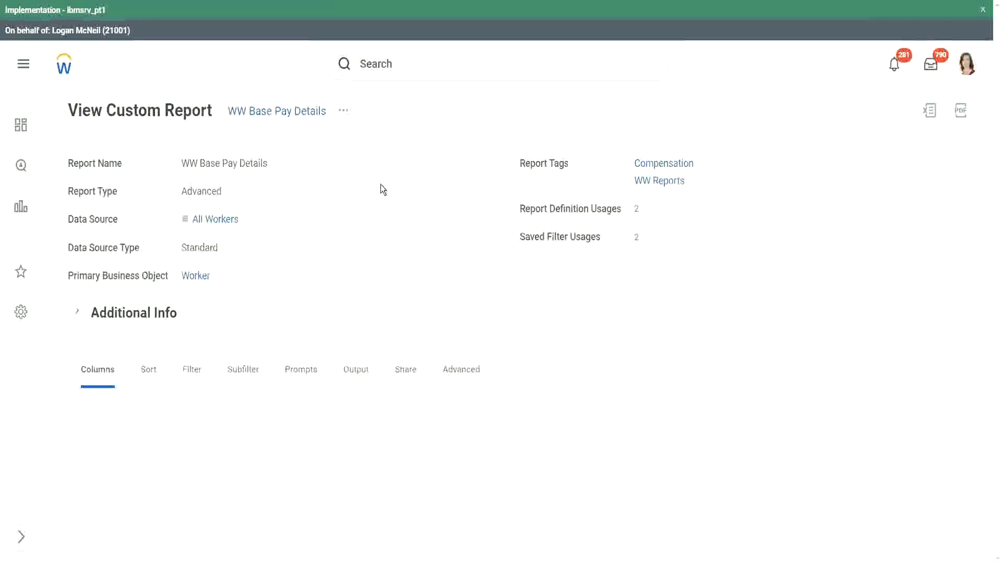
scroll(368, 246, down, 5)
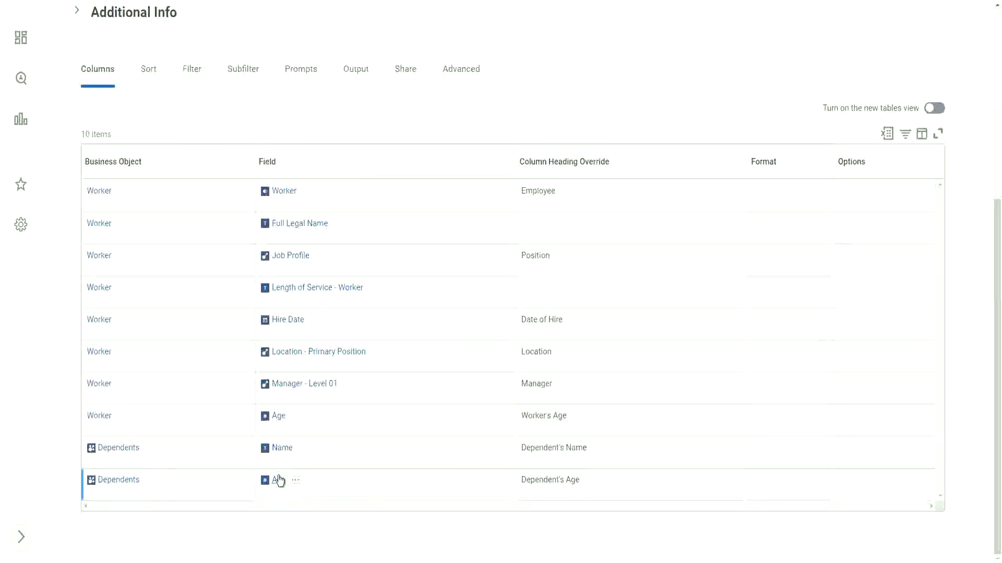
scroll(425, 385, up, 1)
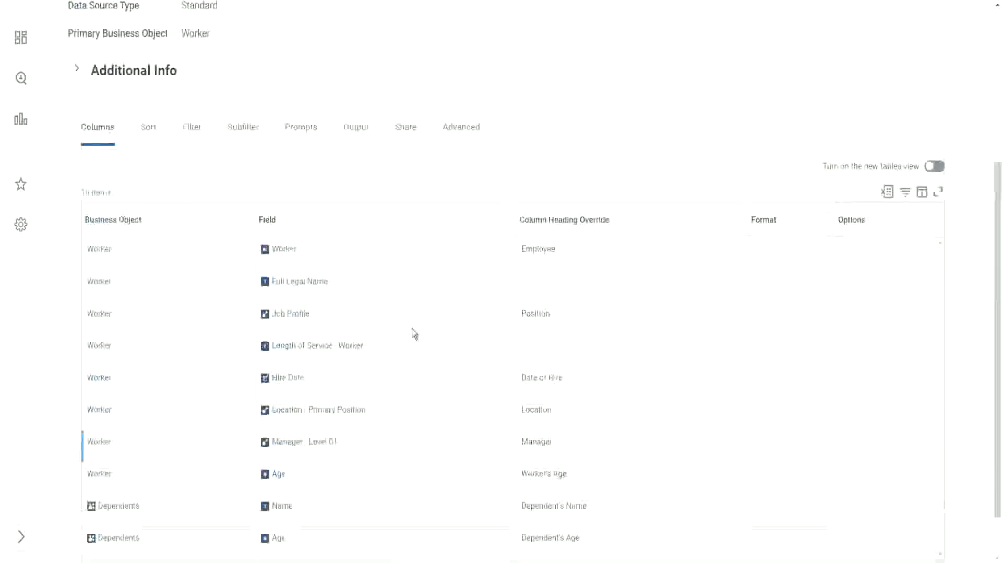
scroll(414, 334, up, 4)
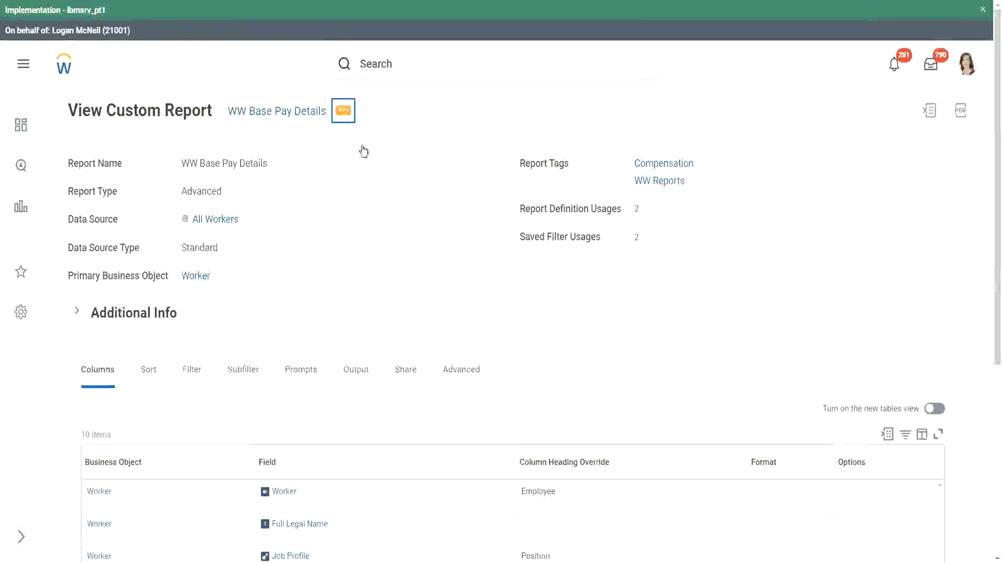
Run WW Base Pay Details for hire dates 04/25/2021 to 04/24/2022, returning 1938 rows.
mouse_move(413, 167)
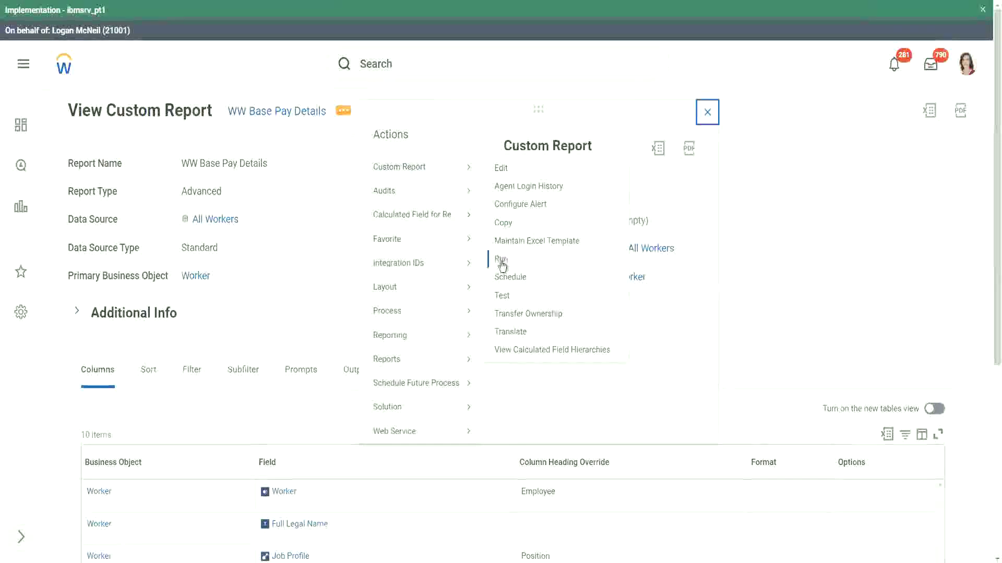
click(501, 261)
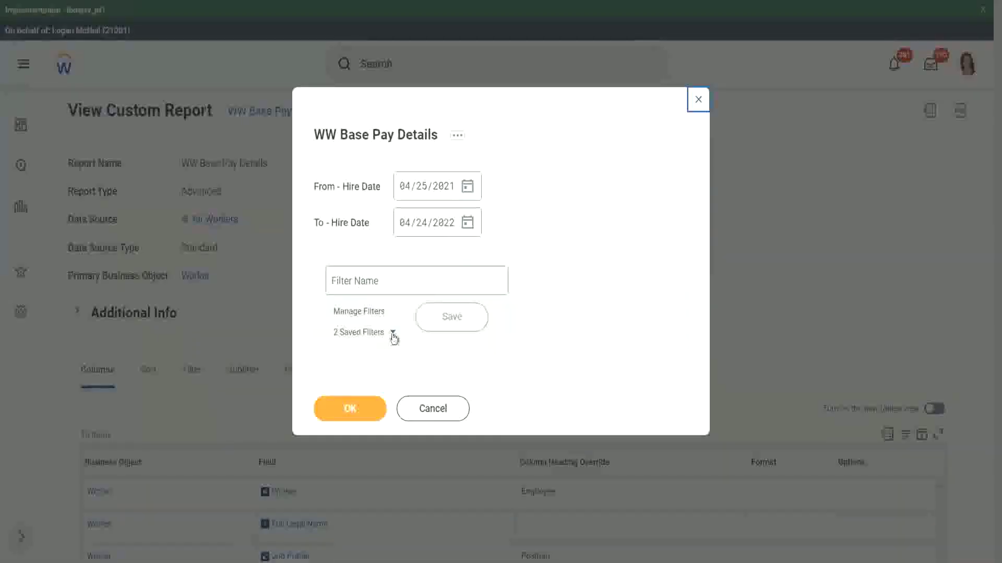
click(392, 336)
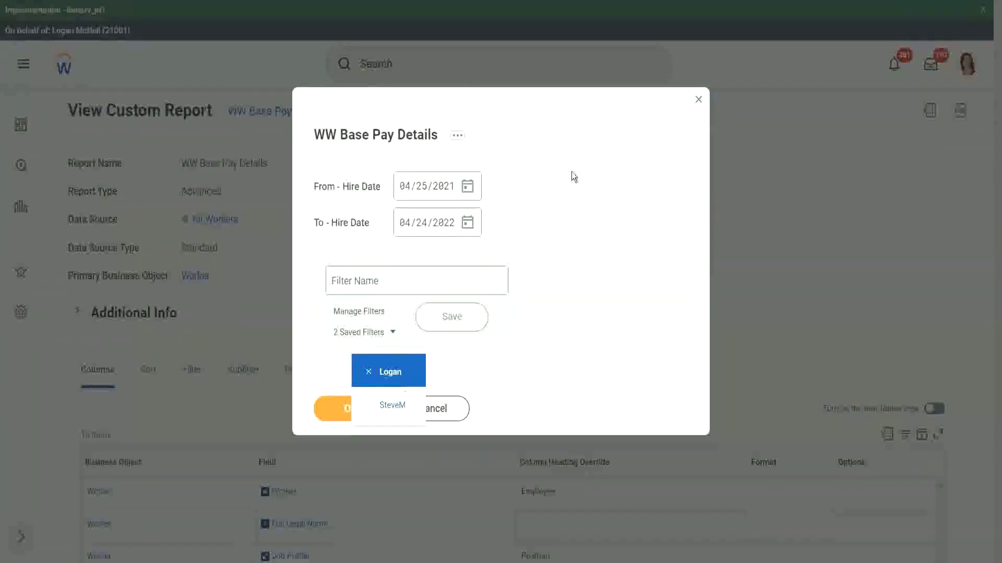
click(349, 409)
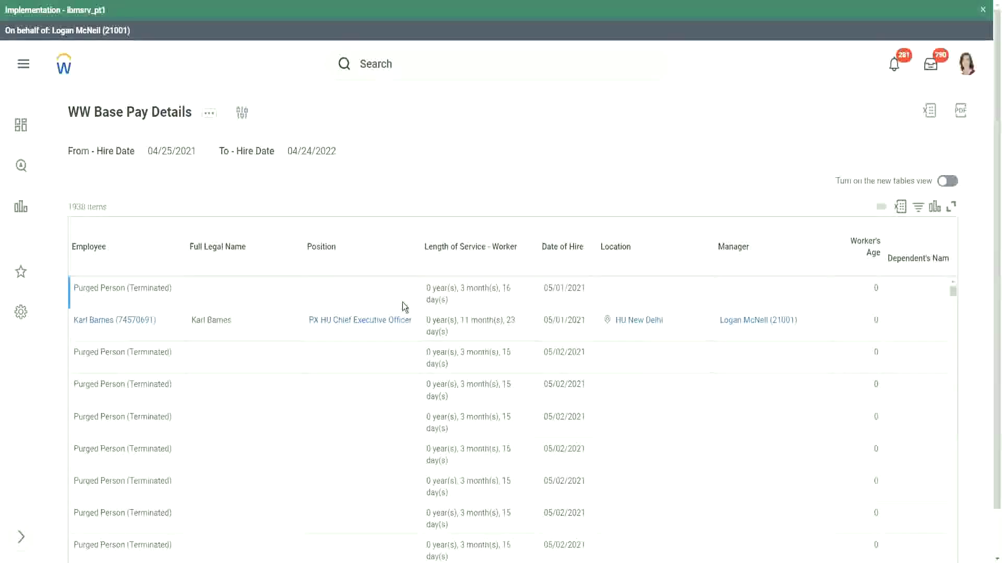
scroll(333, 313, down, 3)
scroll(334, 313, down, 5)
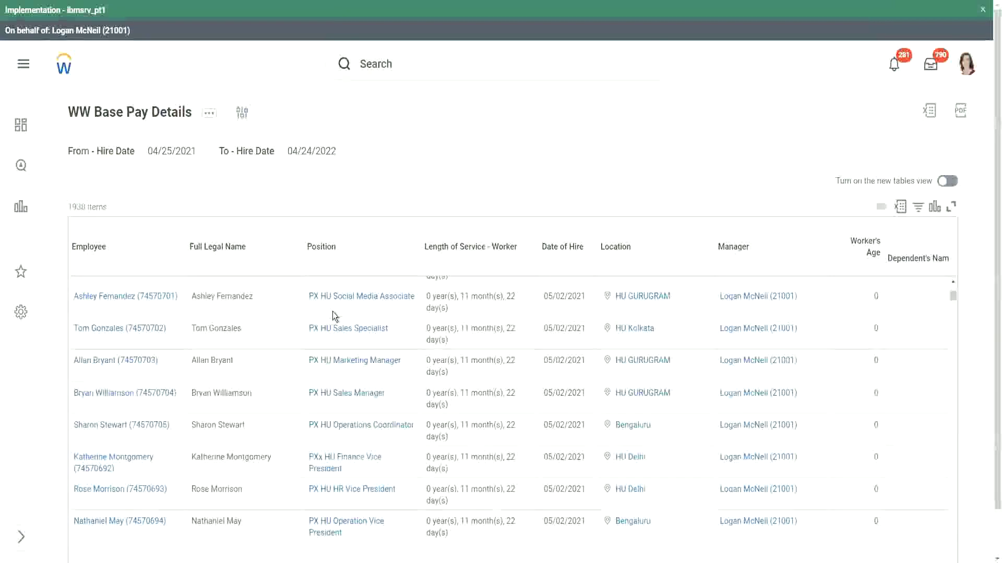
scroll(333, 316, down, 2)
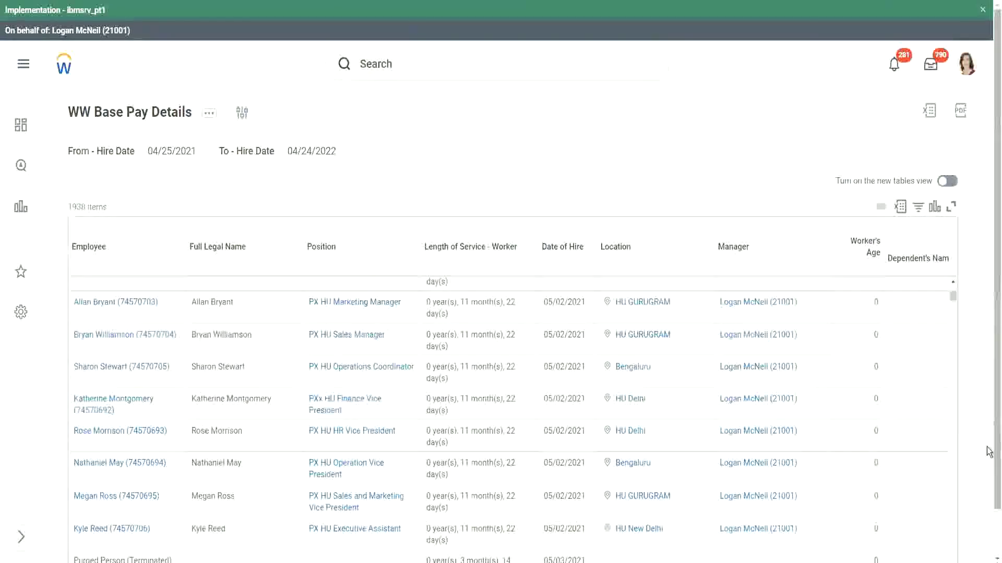
scroll(990, 469, down, 1)
scroll(762, 548, right, 3)
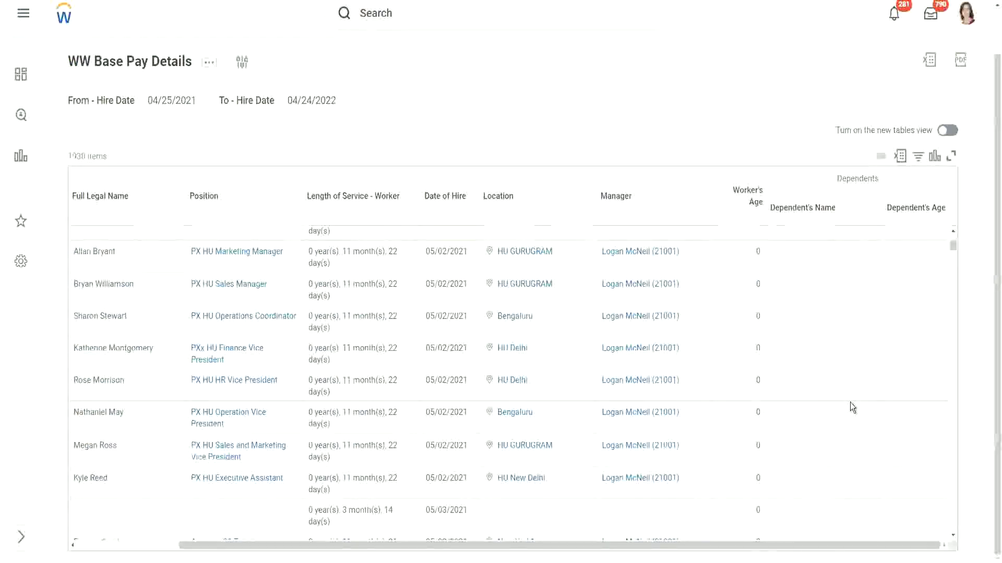
scroll(888, 355, down, 2)
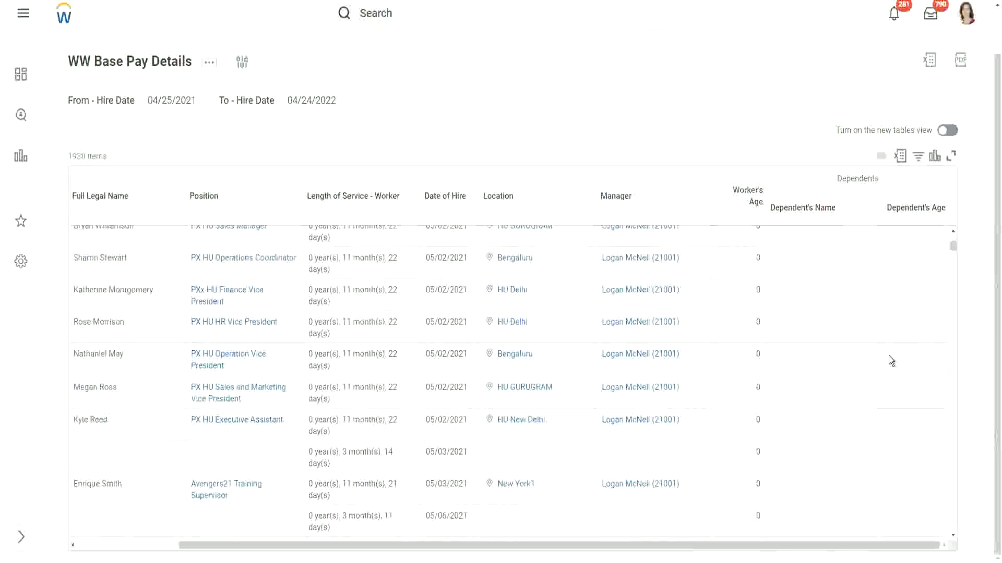
scroll(888, 356, down, 5)
scroll(648, 301, up, 5)
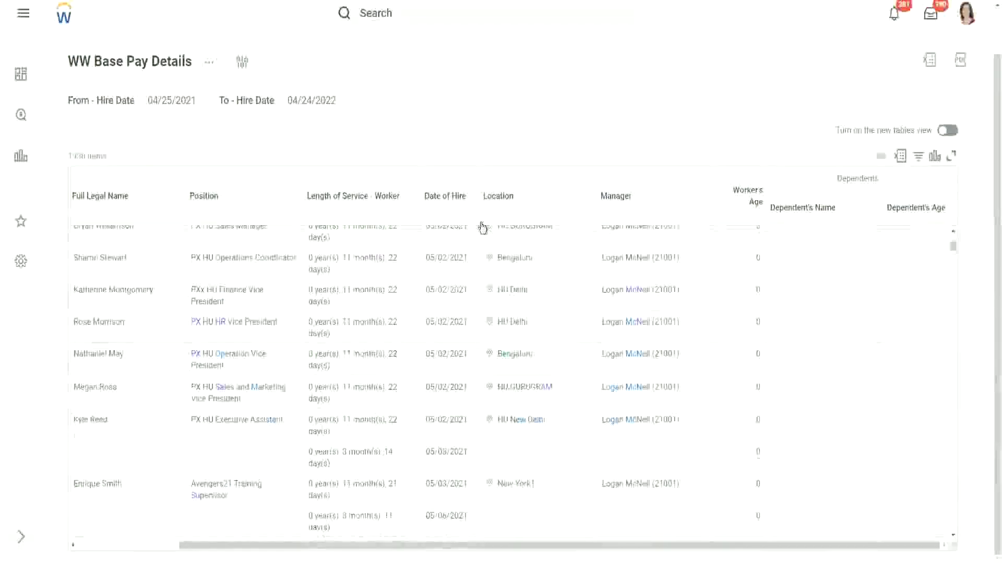
scroll(313, 198, up, 1)
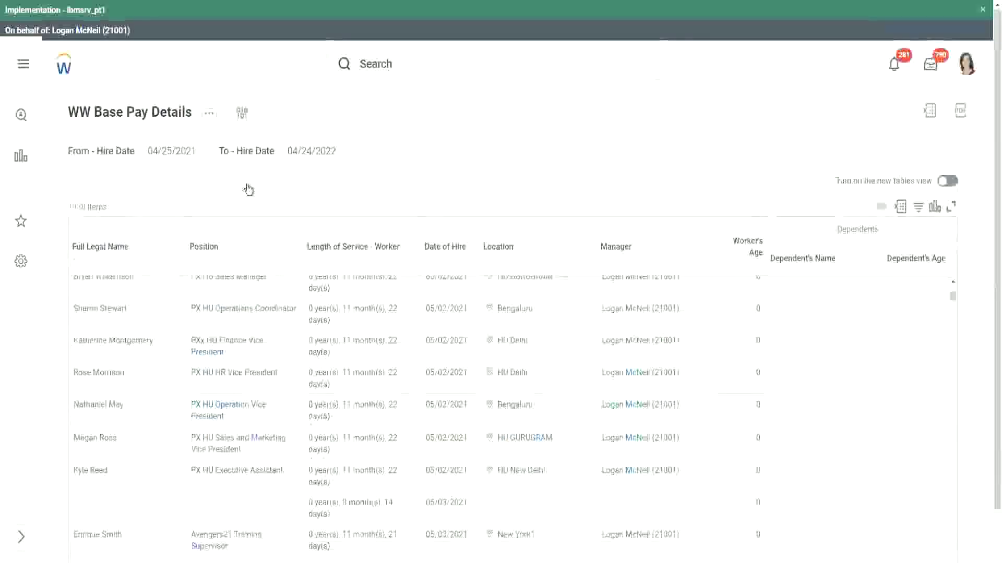
Rerun the report for hire dates 01/01/2000 to 12/31/2000, listing 351 workers.
click(243, 115)
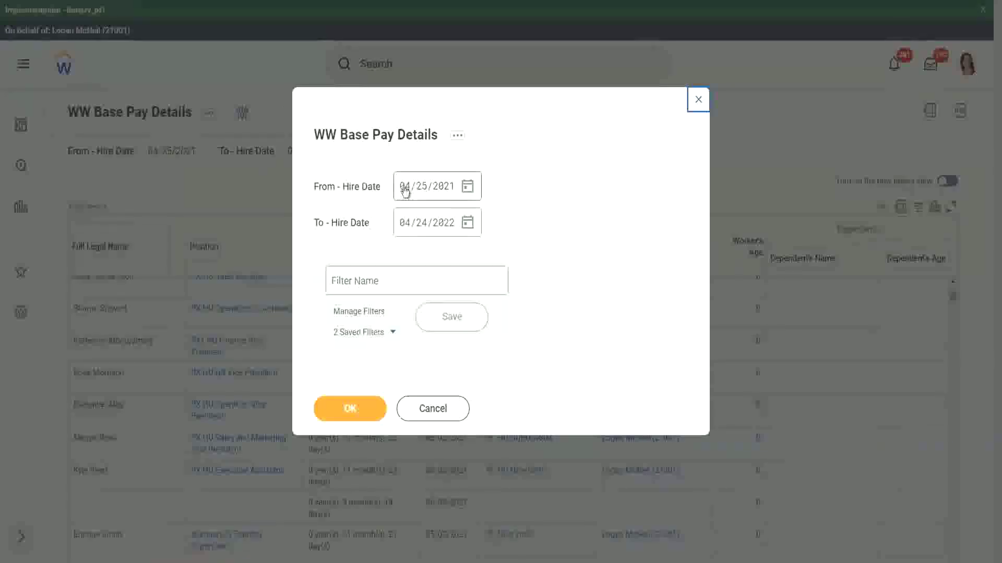
click(405, 190)
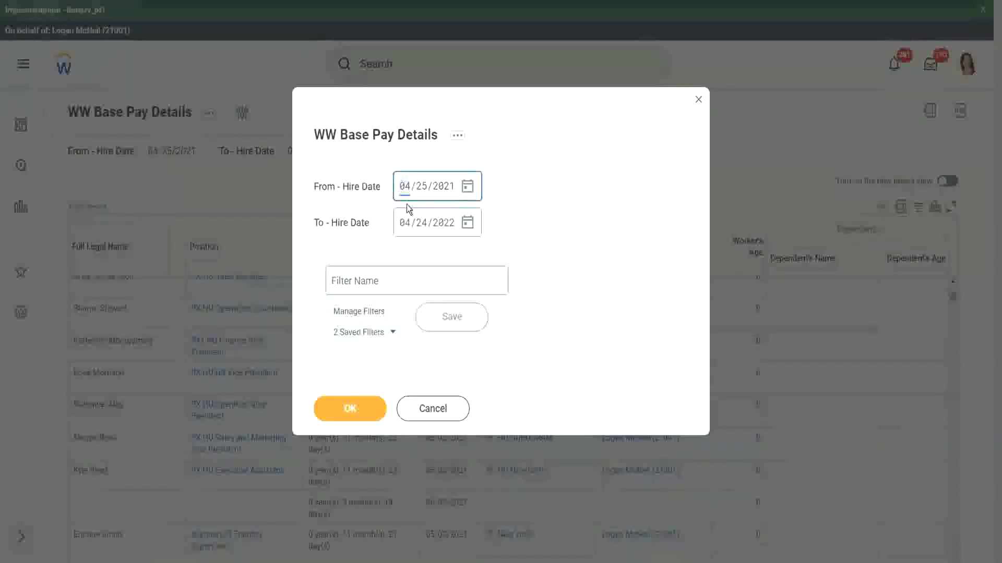
text(01/01/02000)
key(Tab)
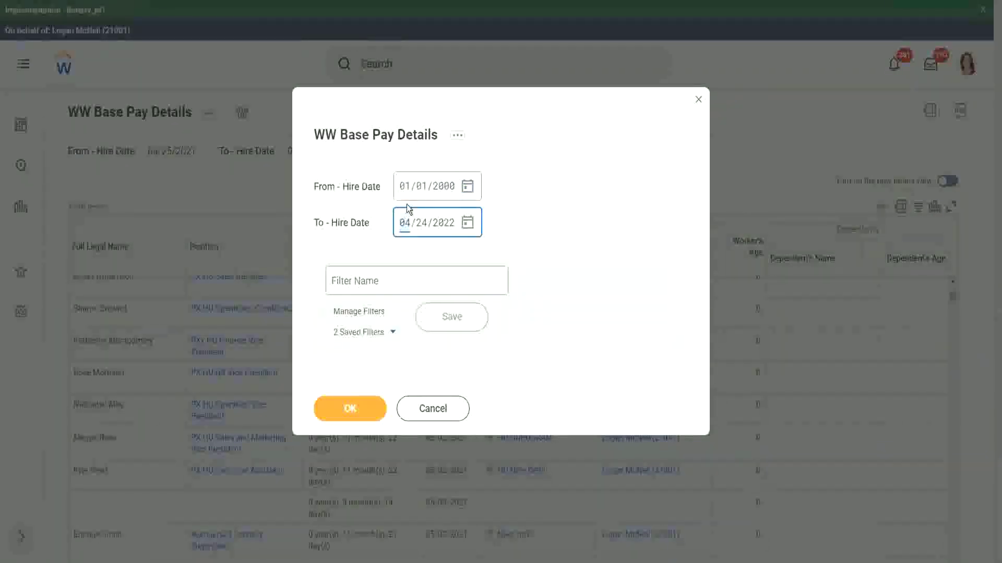
text(31/2000)
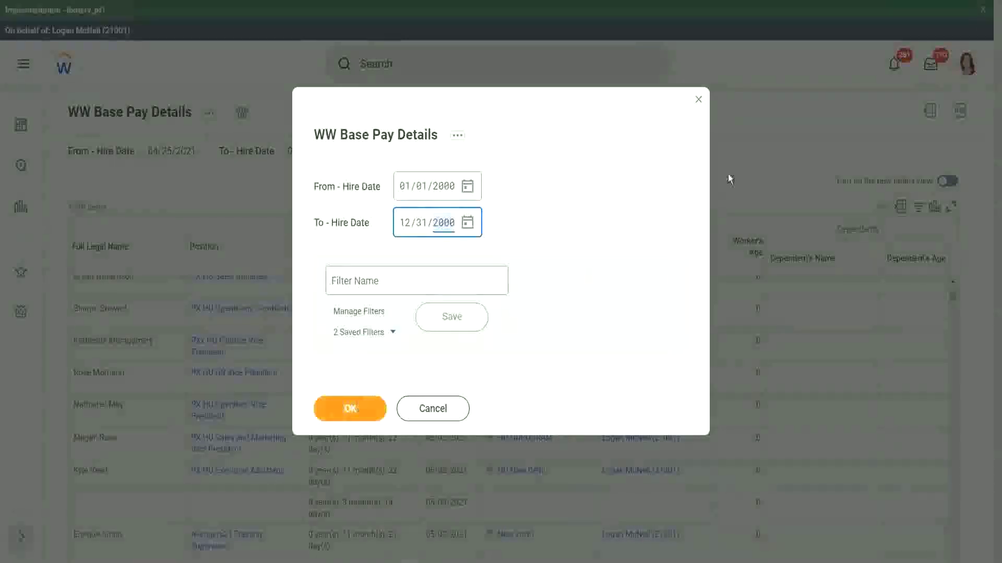
key(Return)
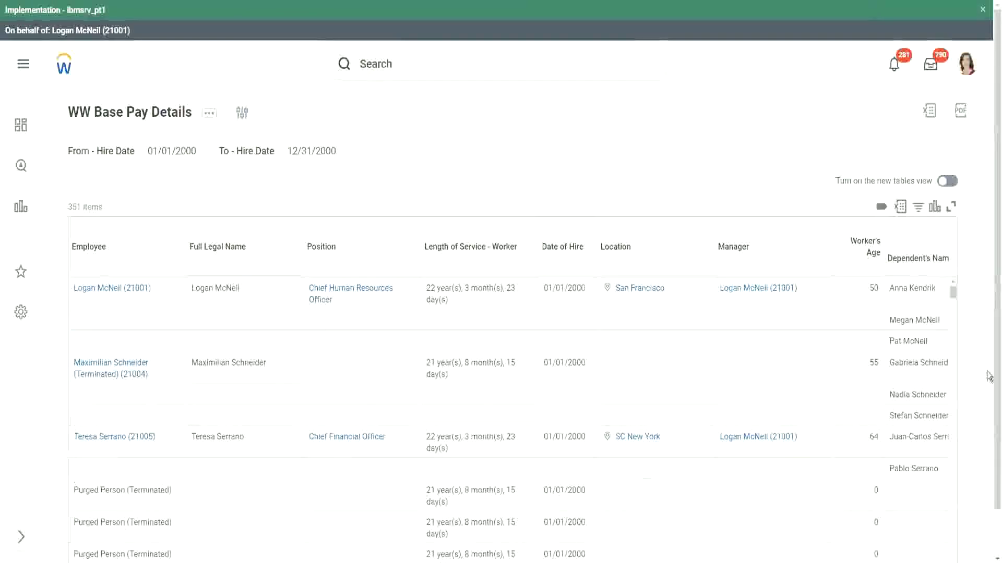
scroll(823, 539, down, 1)
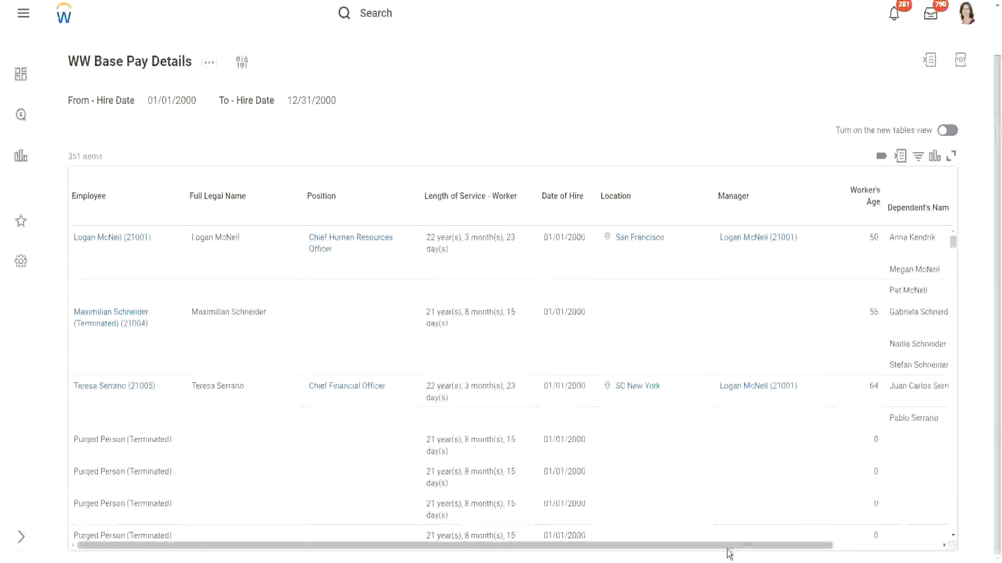
drag(793, 550, 886, 555)
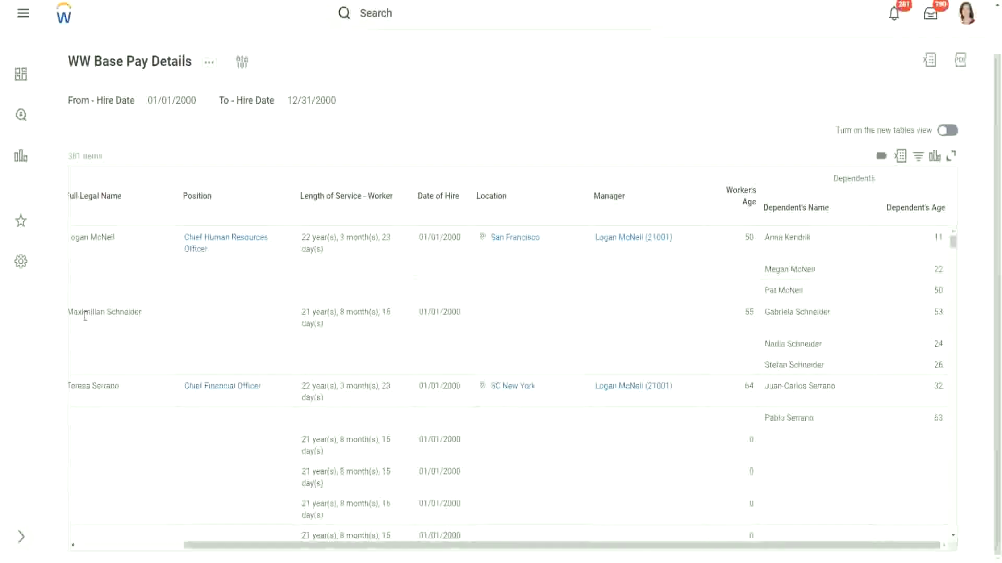
drag(85, 315, 159, 312)
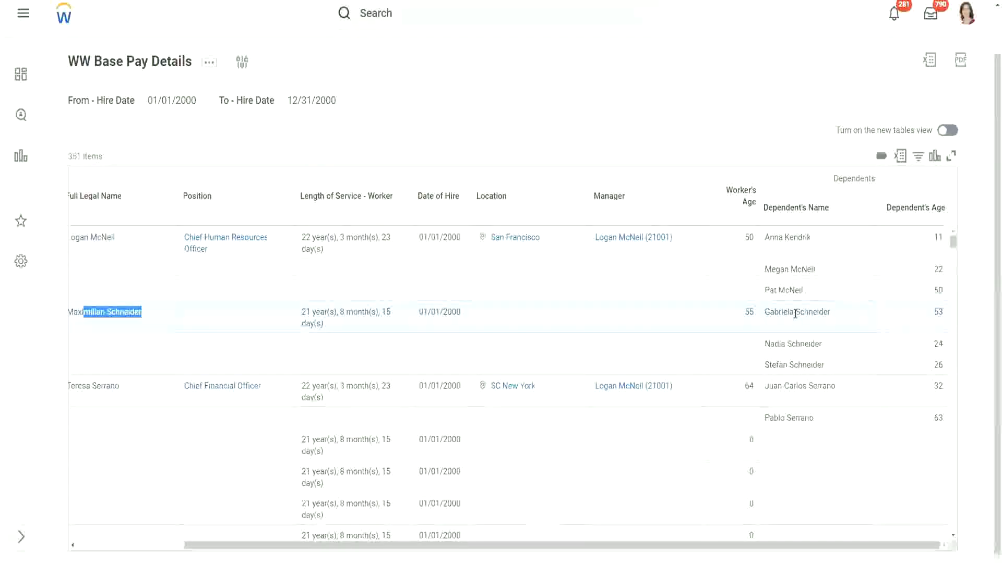
click(782, 345)
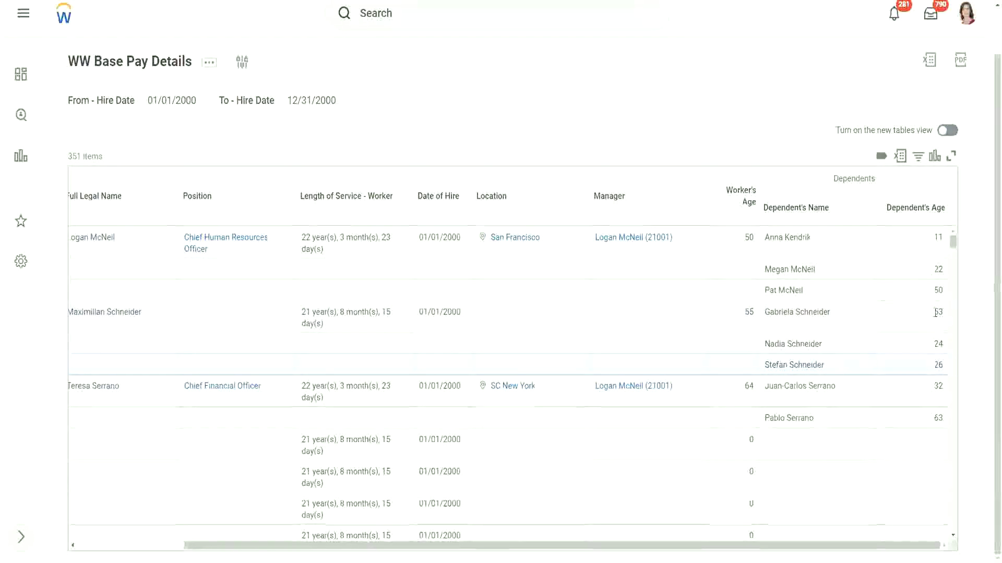
double_click(938, 344)
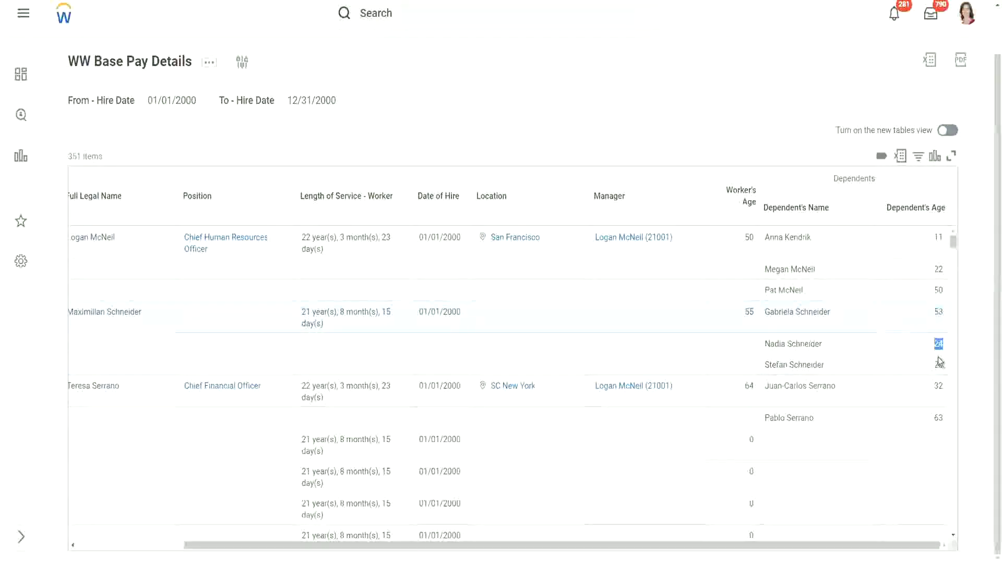
double_click(938, 365)
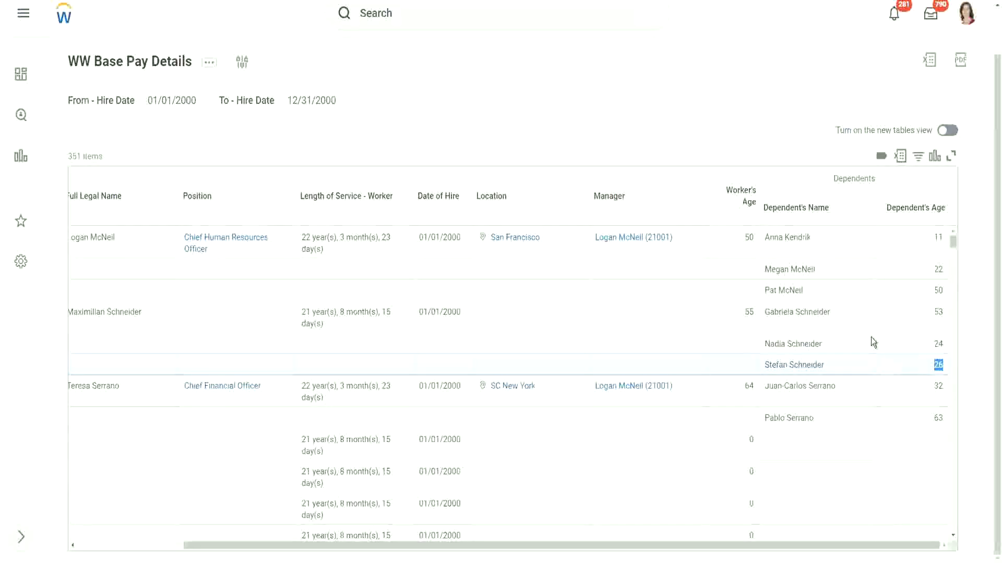
scroll(871, 337, down, 1)
scroll(872, 337, down, 5)
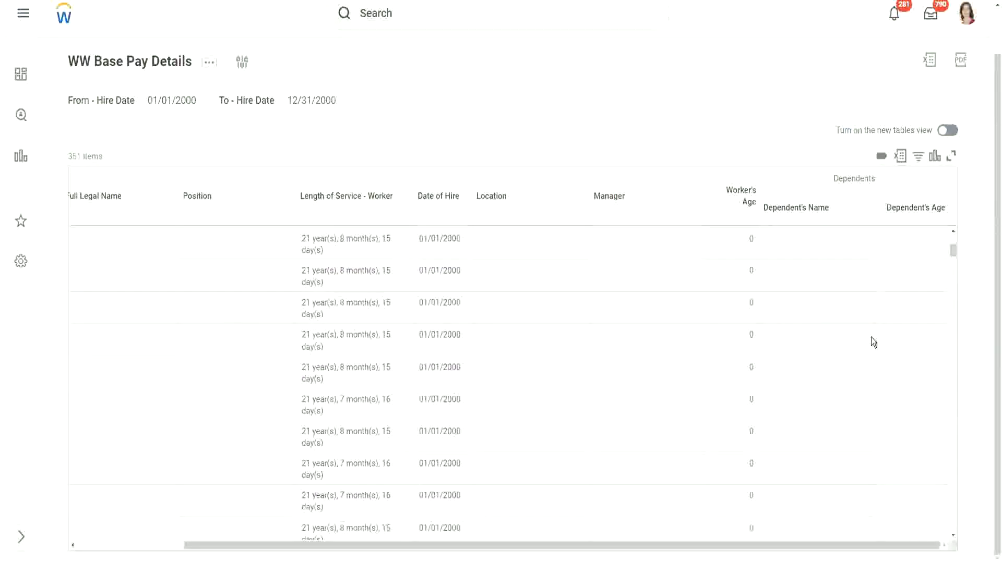
scroll(869, 336, up, 6)
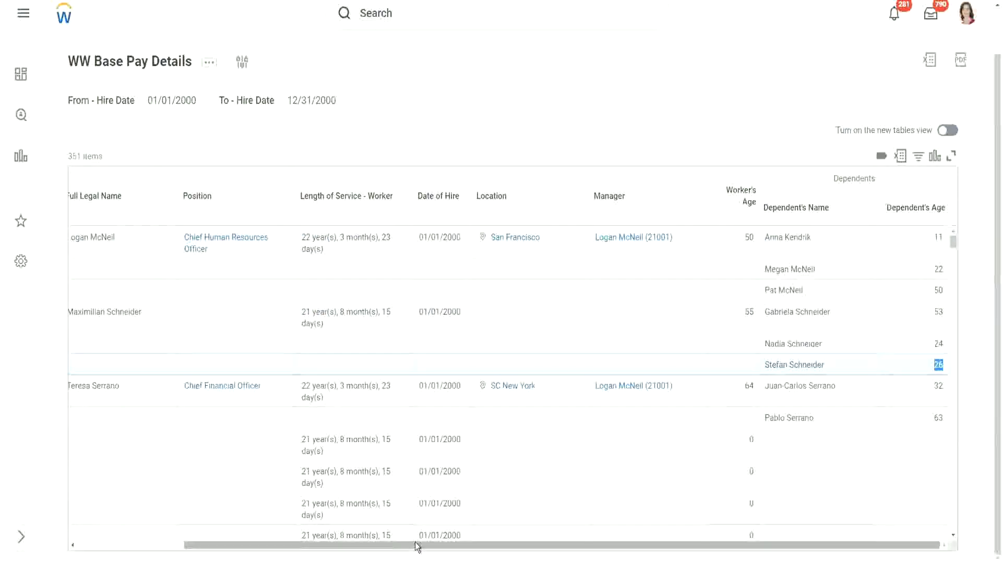
drag(418, 547, 233, 560)
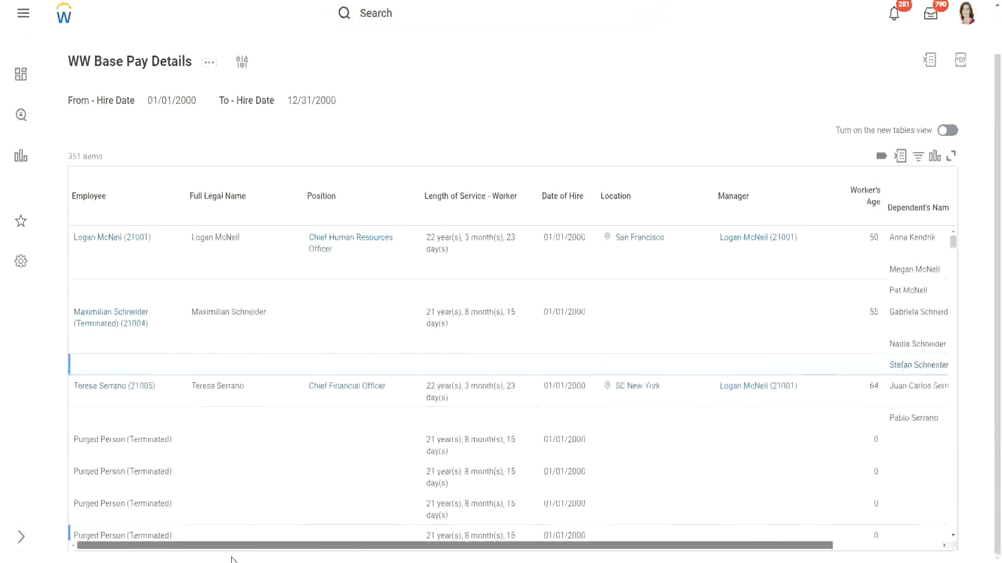
drag(393, 555, 496, 552)
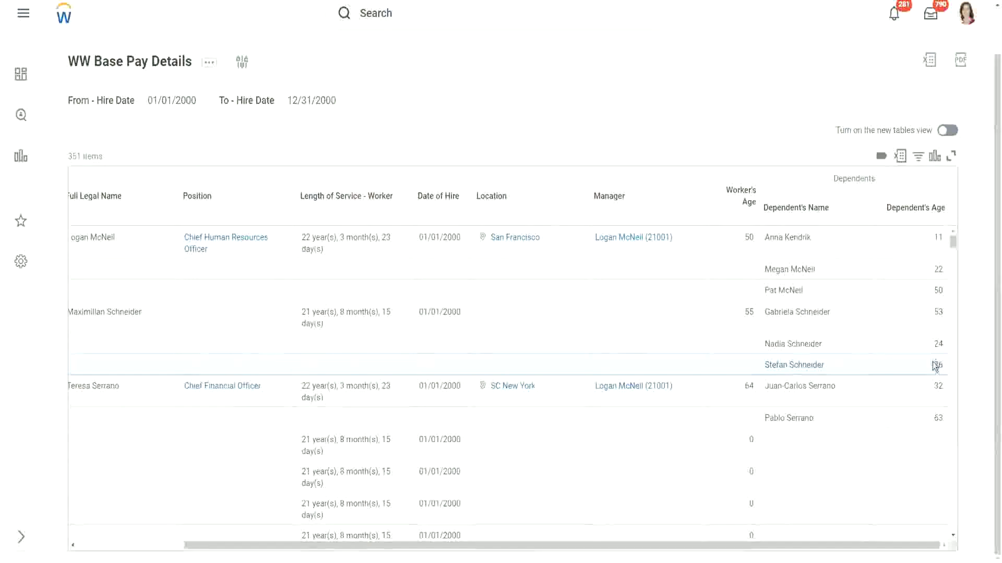
drag(950, 359, 910, 347)
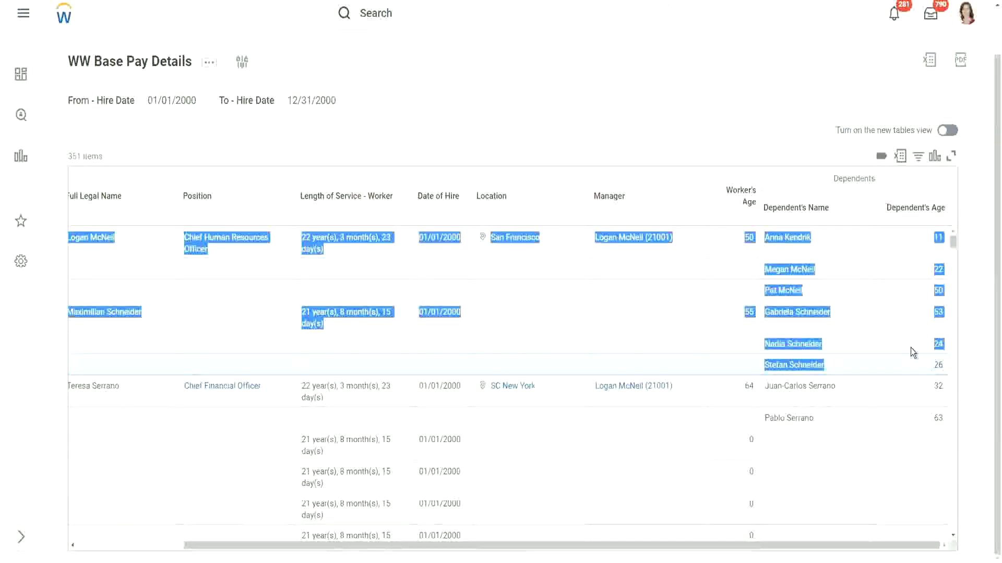
click(910, 348)
double_click(938, 364)
click(902, 375)
scroll(863, 369, down, 1)
scroll(863, 369, down, 2)
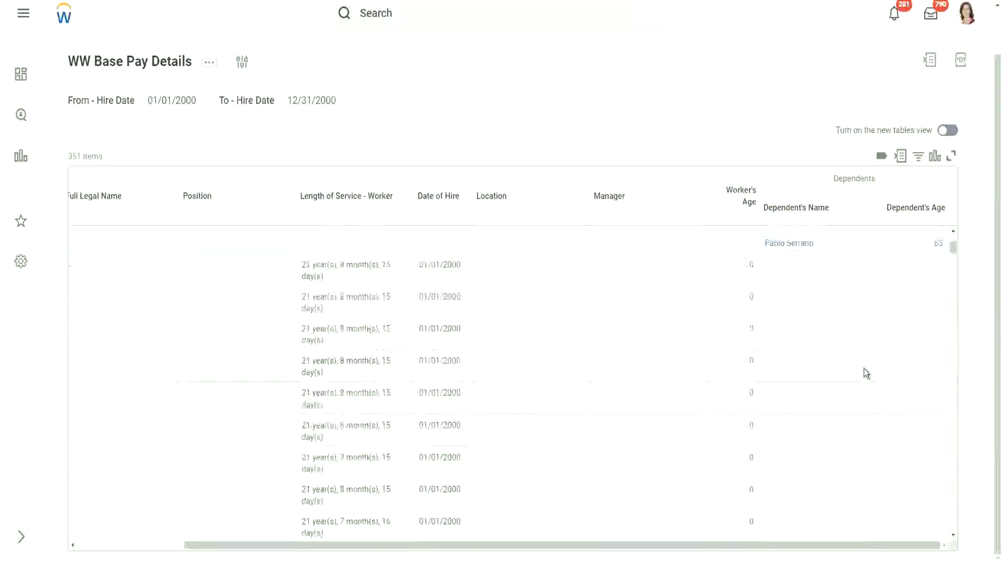
scroll(874, 279, up, 3)
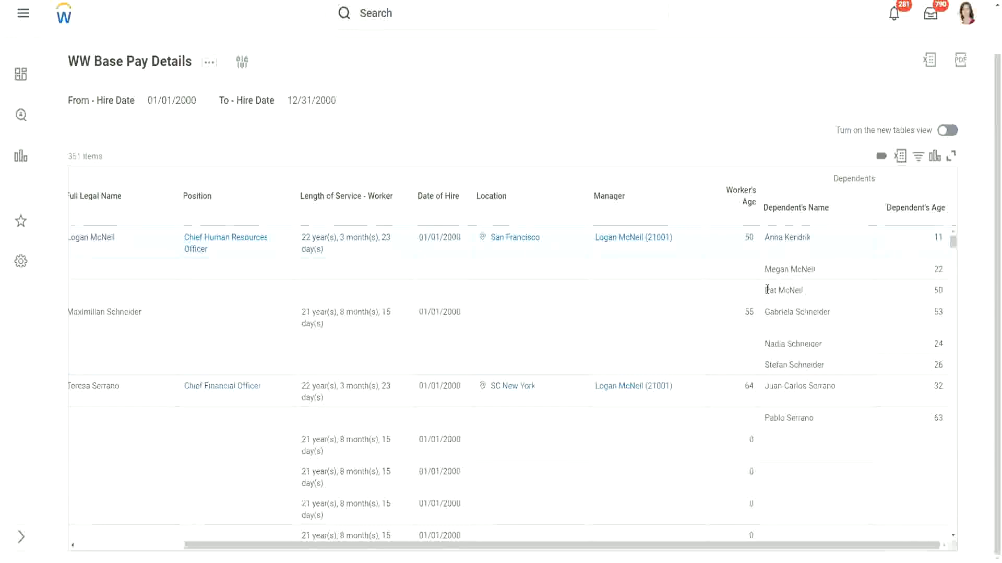
drag(767, 289, 812, 293)
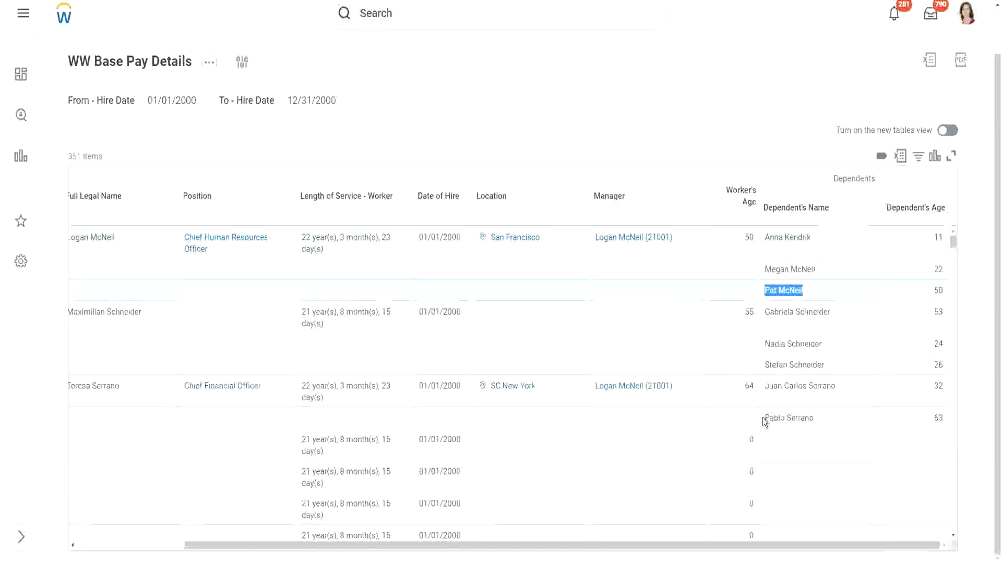
click(830, 419)
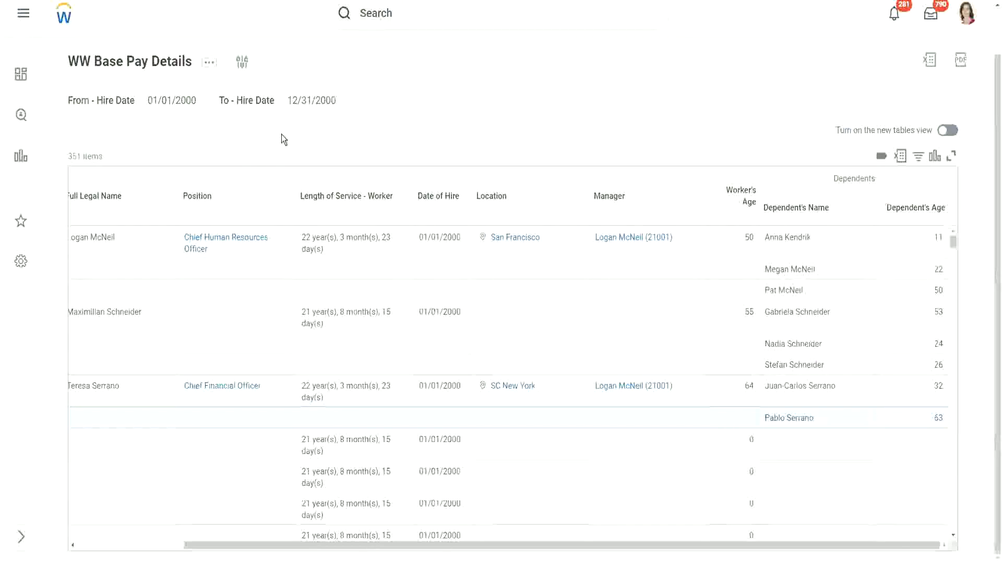
Duplicate the report tab and launch Create Calculated Field via a 'create calc field' search.
right_click(175, 0)
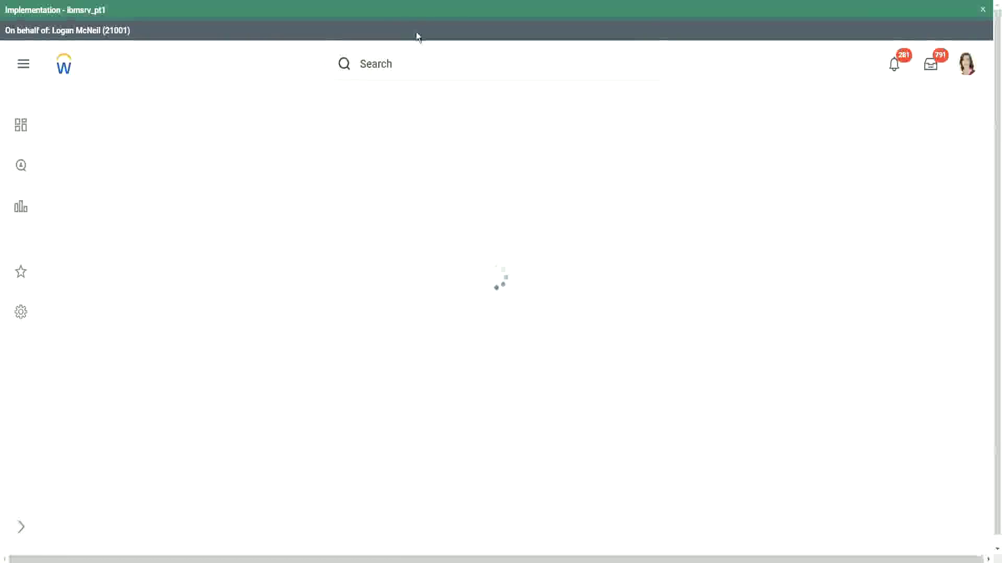
click(418, 65)
text(create calc field)
click(411, 116)
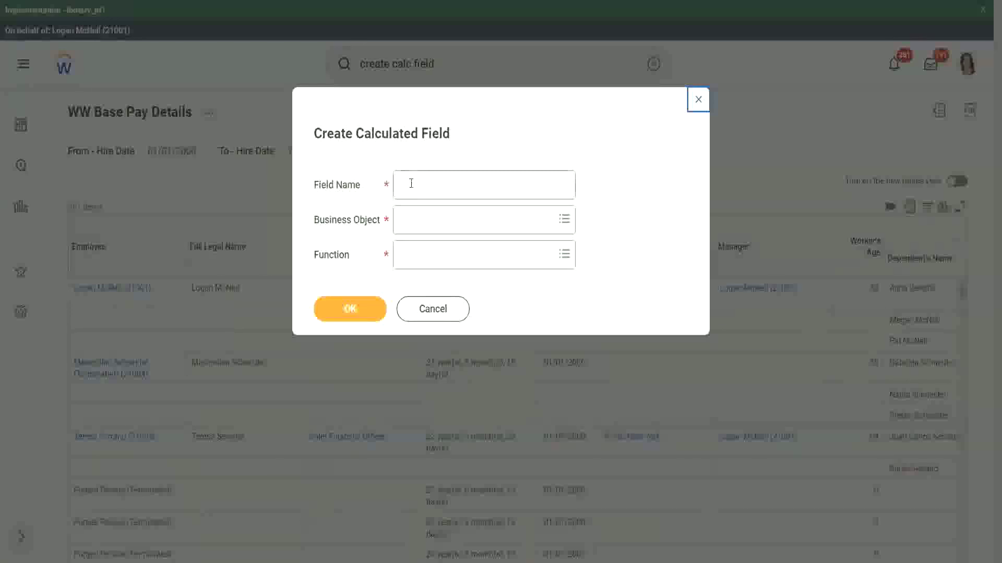
Name the calculated field CF-WW-ESI-Eldest Dependent, adding the missing hyphen after CF.
click(411, 183)
text(CF-WW-)
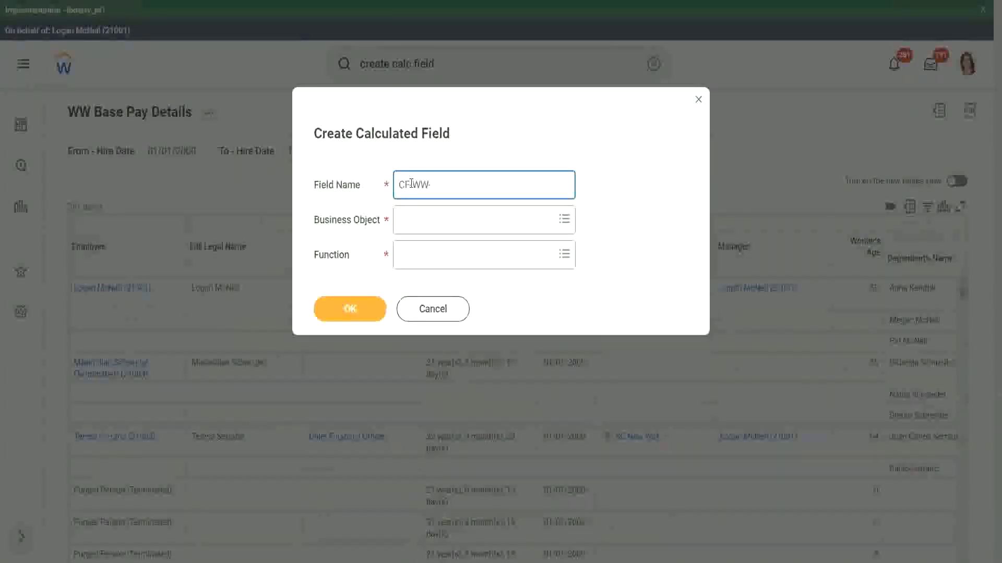
text(ESI-Eldest Dependen)
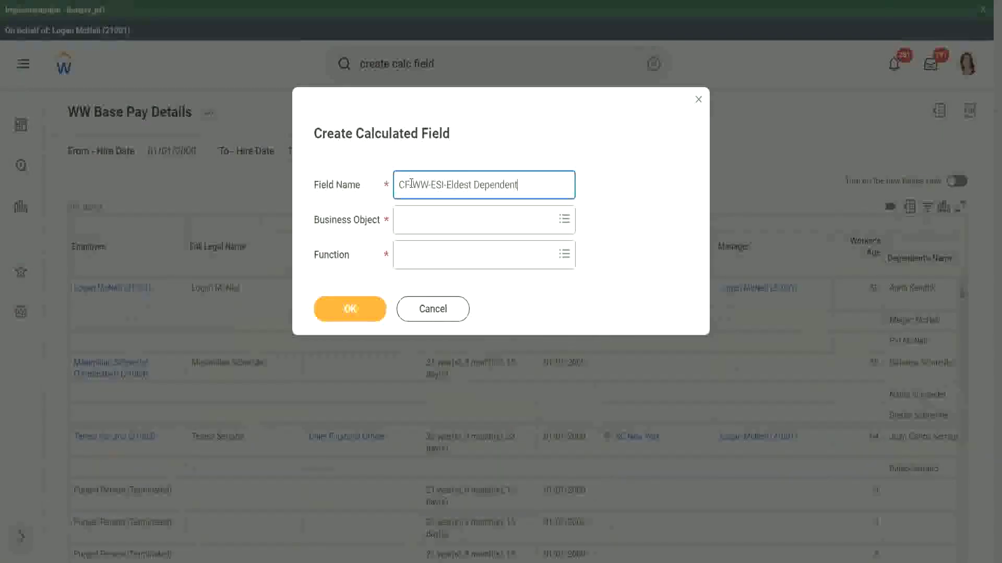
text(t)
click(411, 185)
text(-)
click(424, 221)
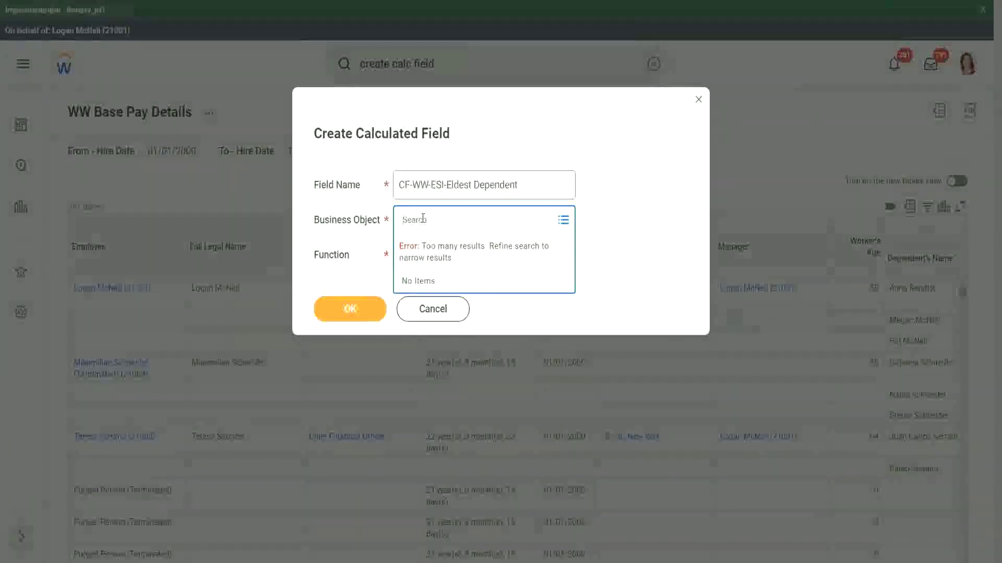
Set the business object to Worker and the function to Extract Single Instance.
text(worker)
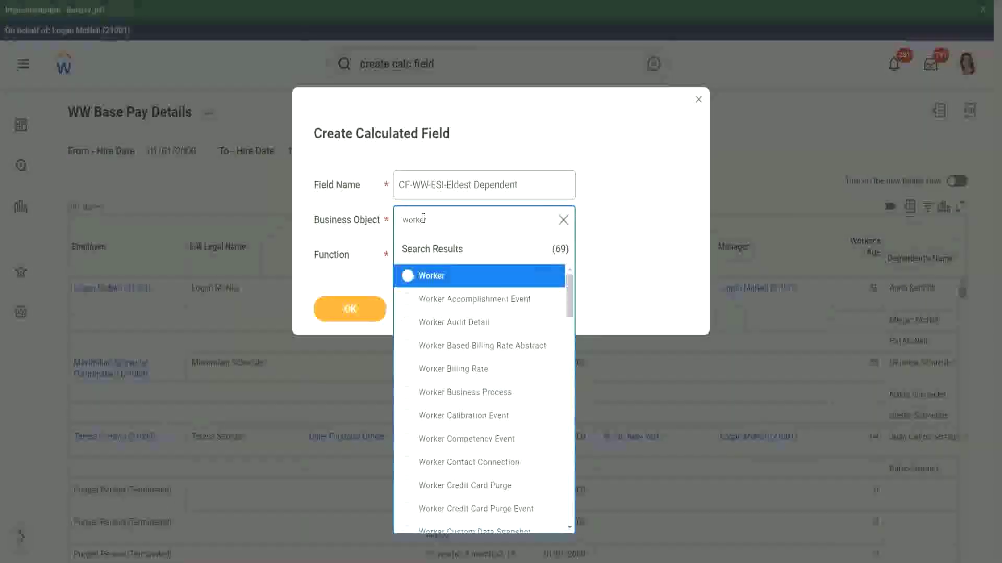
click(472, 282)
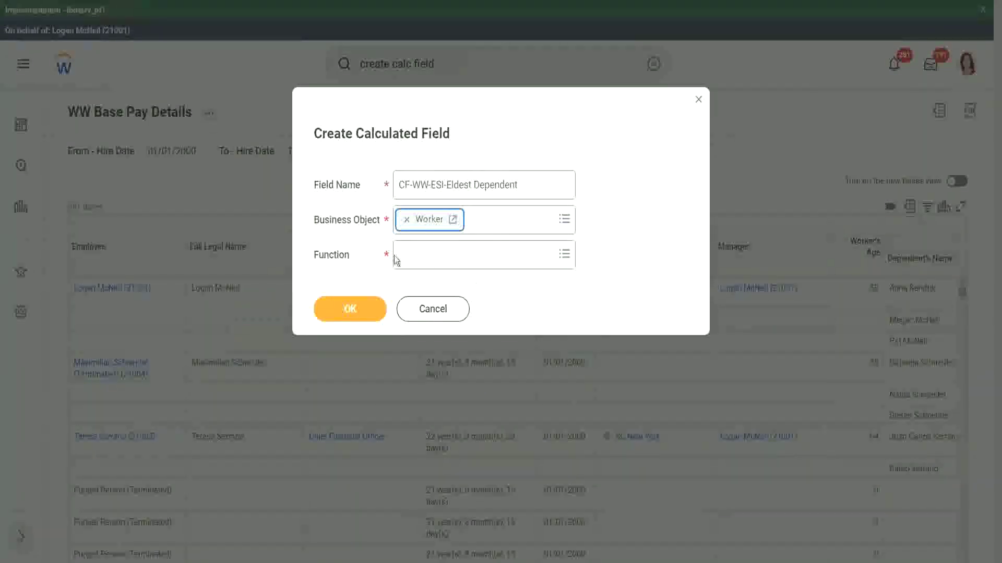
click(426, 259)
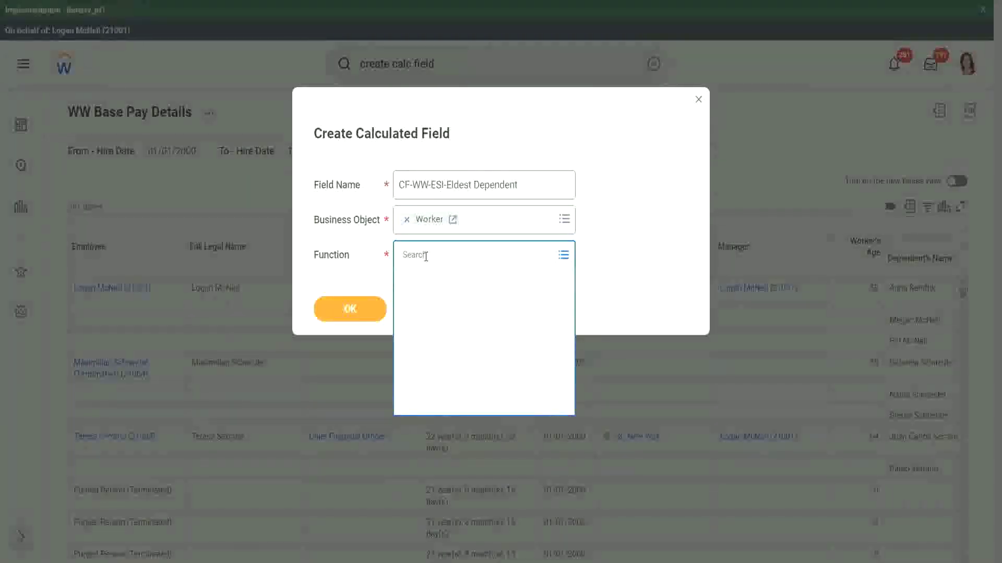
text(extract)
key(Return)
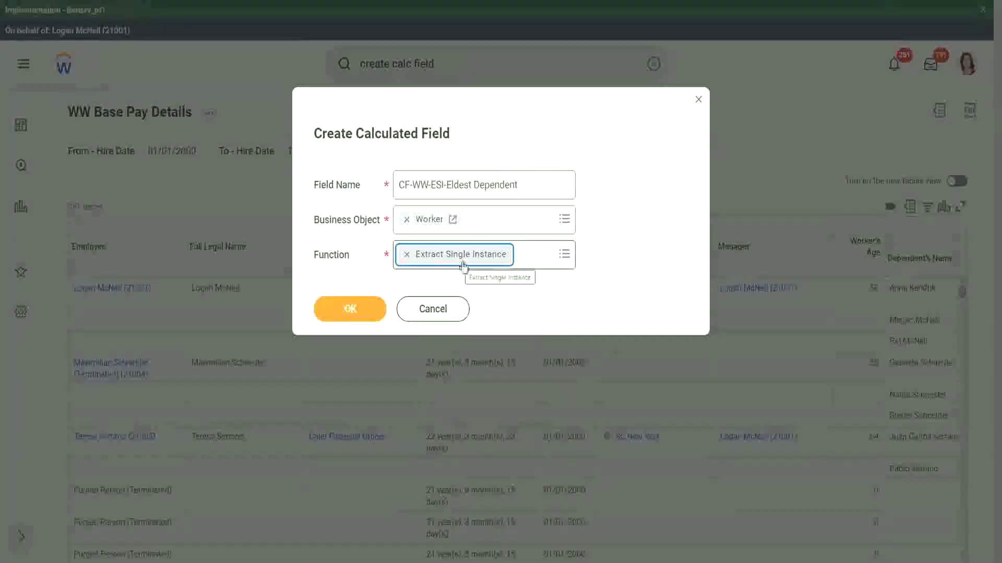
Confirm the field setup and choose Dependents as the source field.
click(355, 308)
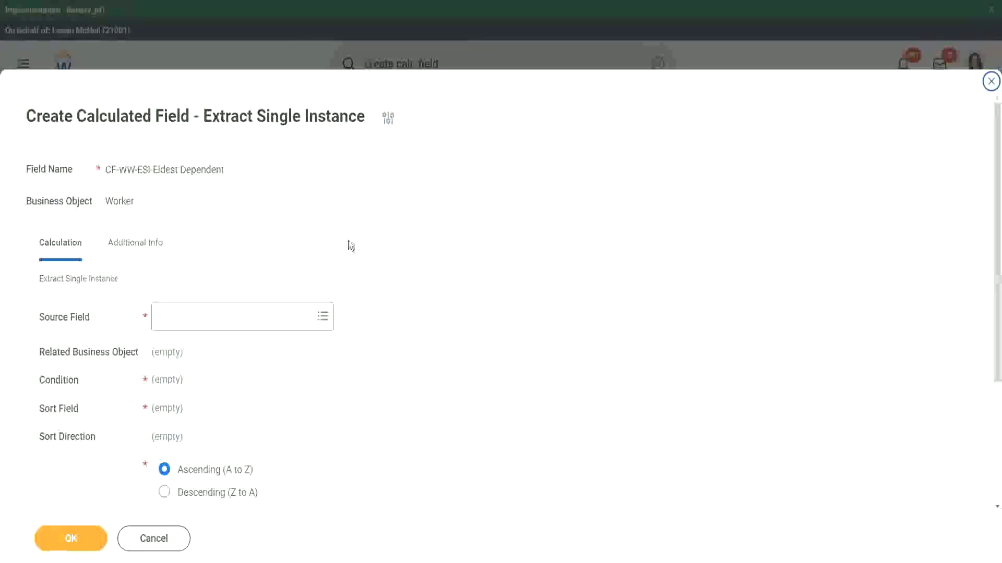
scroll(393, 248, down, 3)
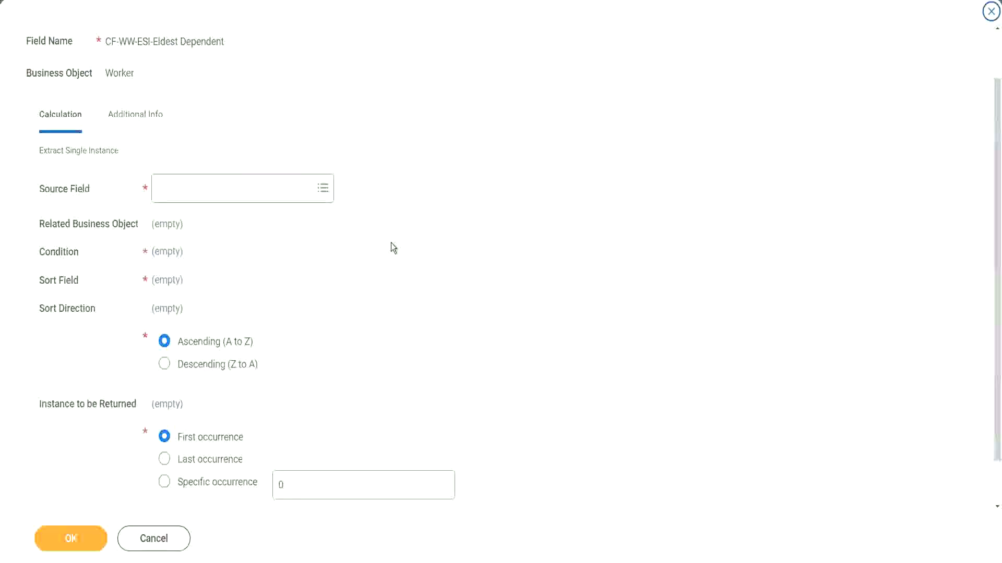
click(201, 189)
text(depe)
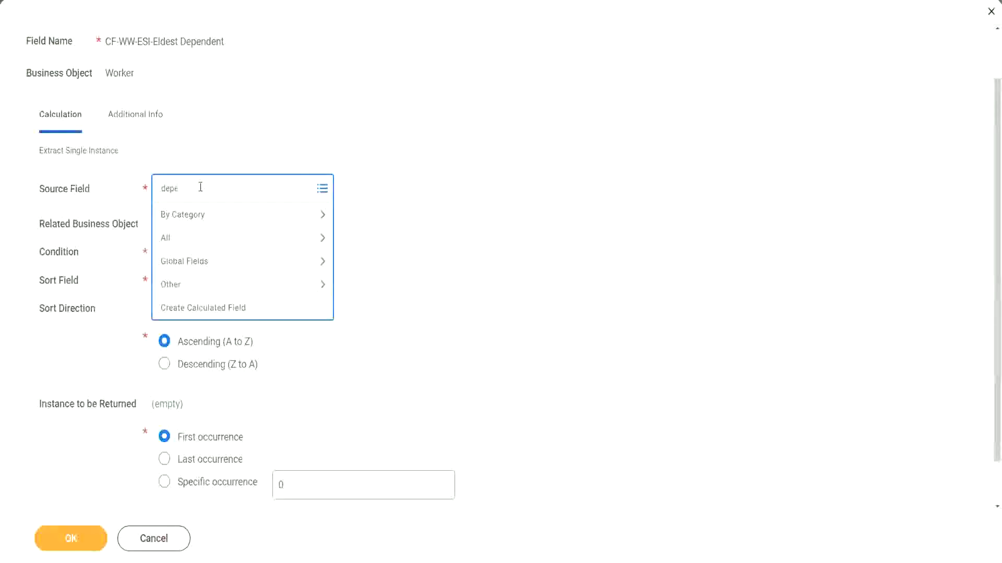
text(ndents)
key(Return)
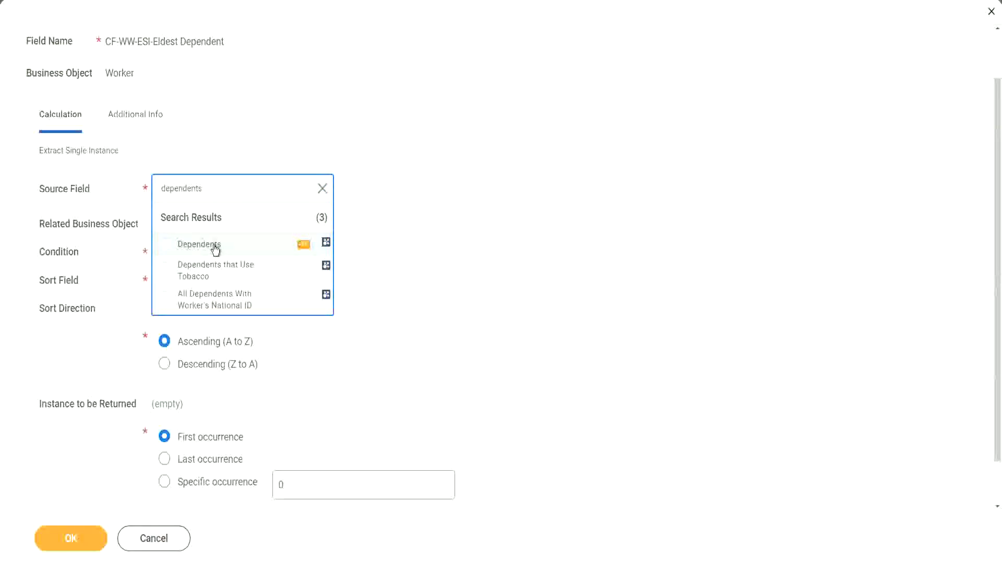
click(217, 250)
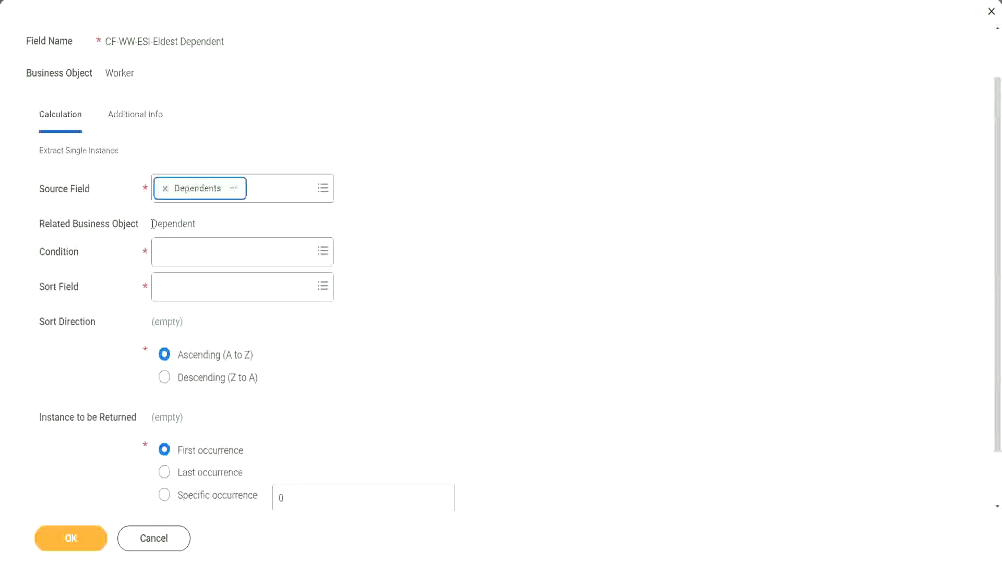
Set the Condition to Is True.
drag(152, 223, 202, 224)
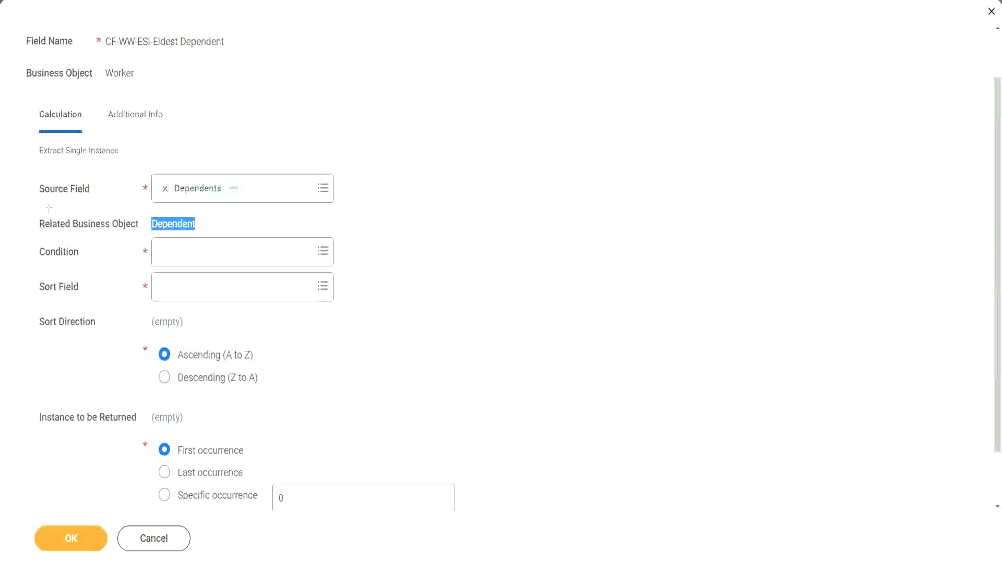
mouse_move(32, 211)
mouse_down()
mouse_move(67, 233)
mouse_move(218, 235)
mouse_up()
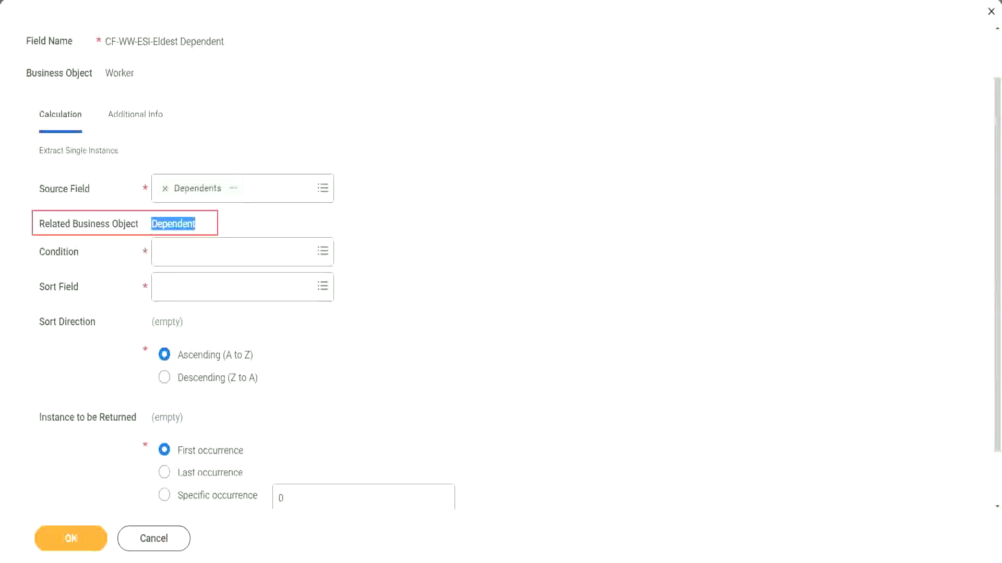
click(170, 229)
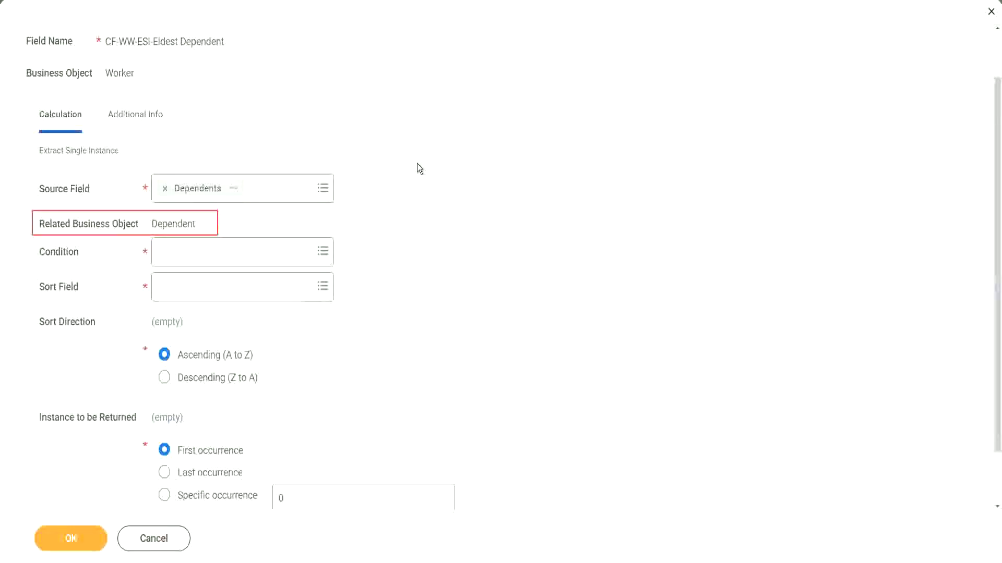
click(190, 251)
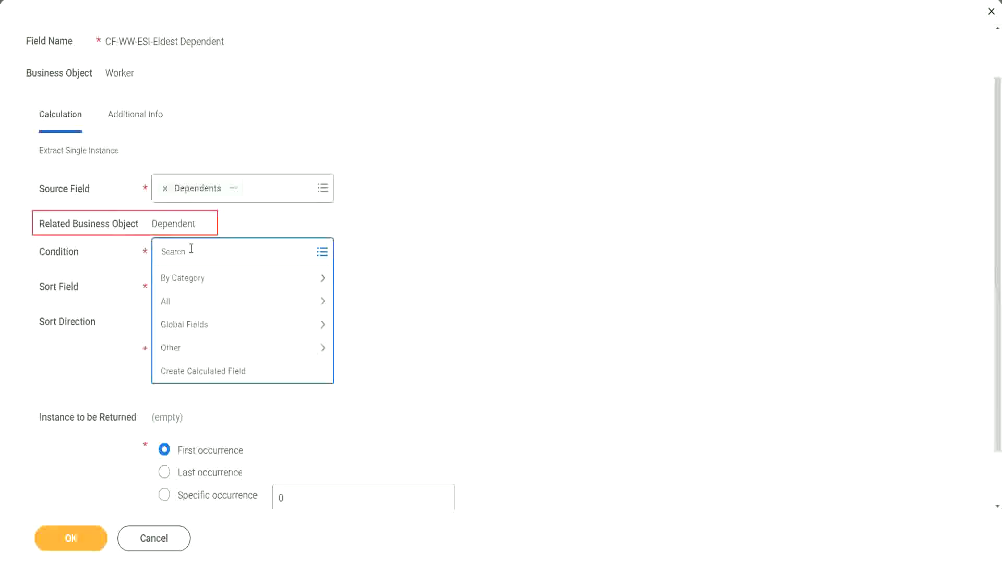
text(is true)
key(Return)
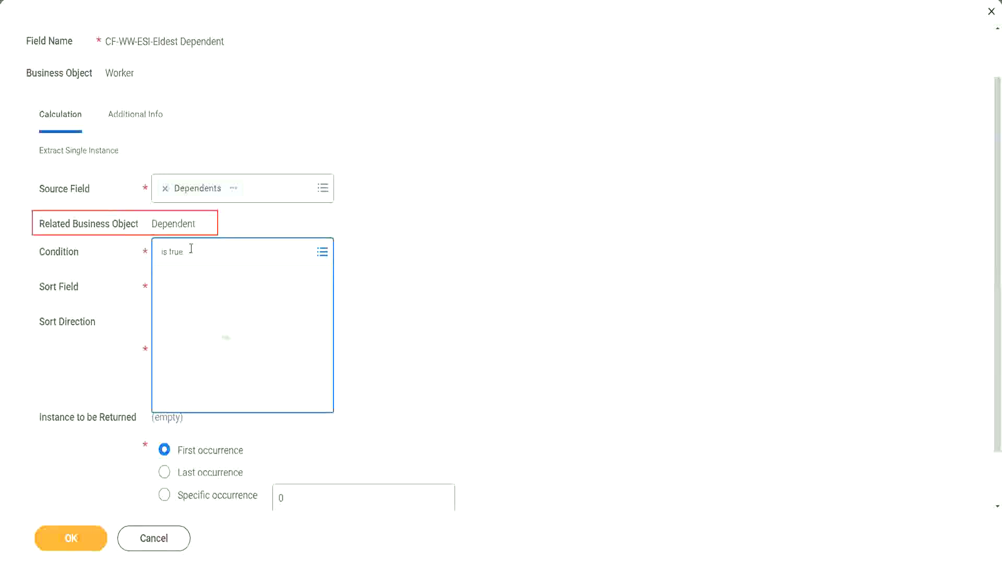
click(199, 312)
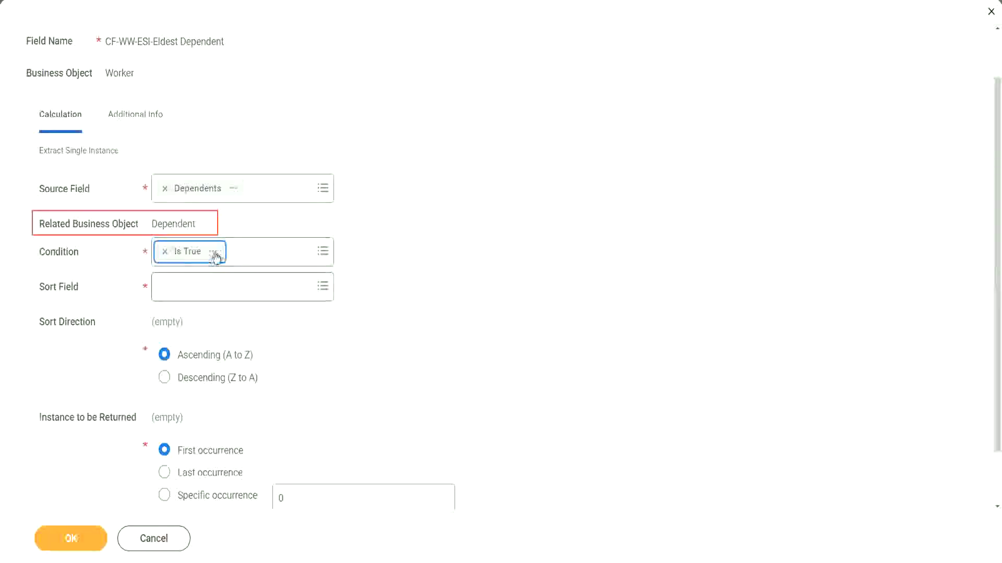
Review the Is True report field's details, then close the panel.
click(214, 254)
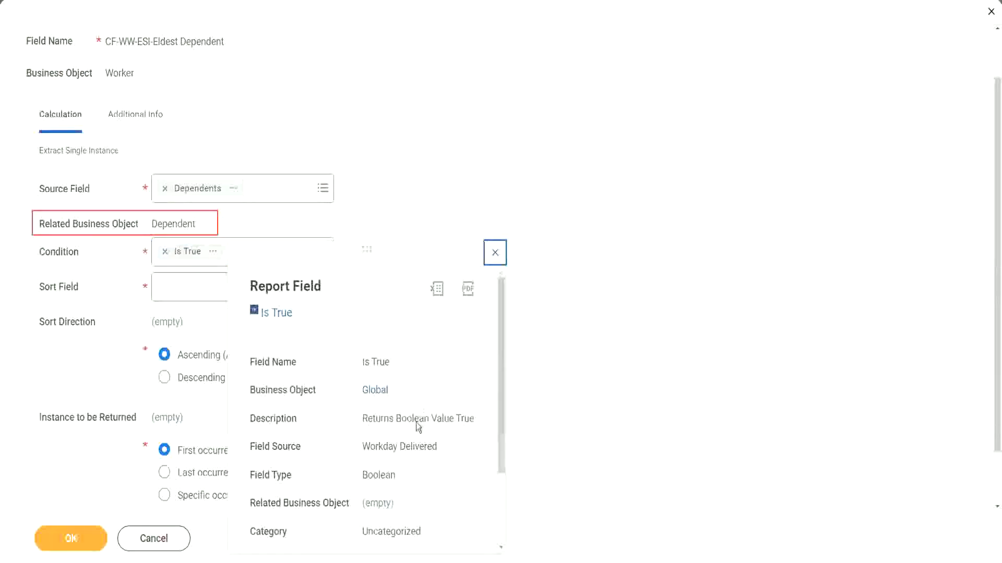
drag(363, 419, 474, 420)
click(384, 440)
click(495, 254)
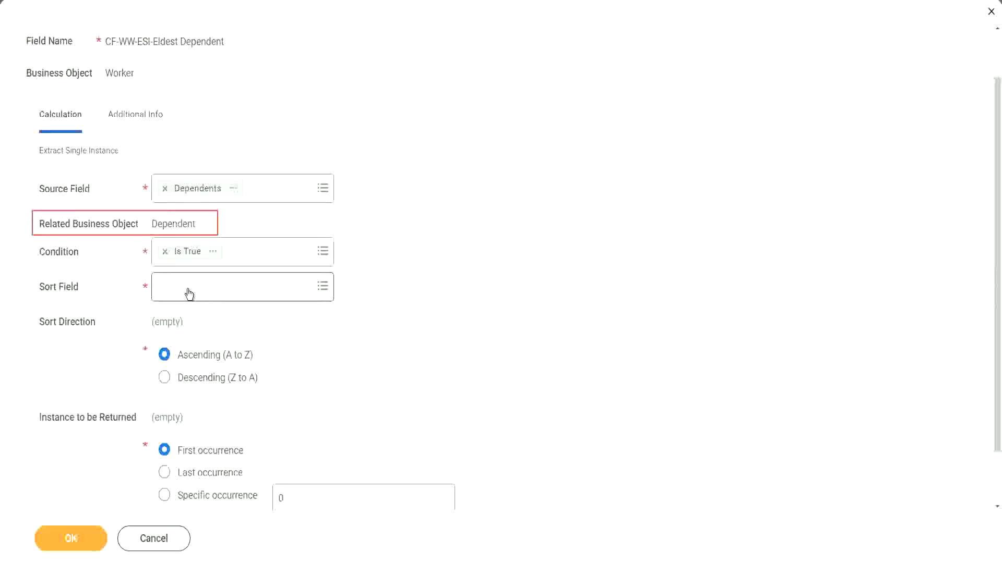
Search 'age' and pick Age as the field to sort dependents by.
click(189, 289)
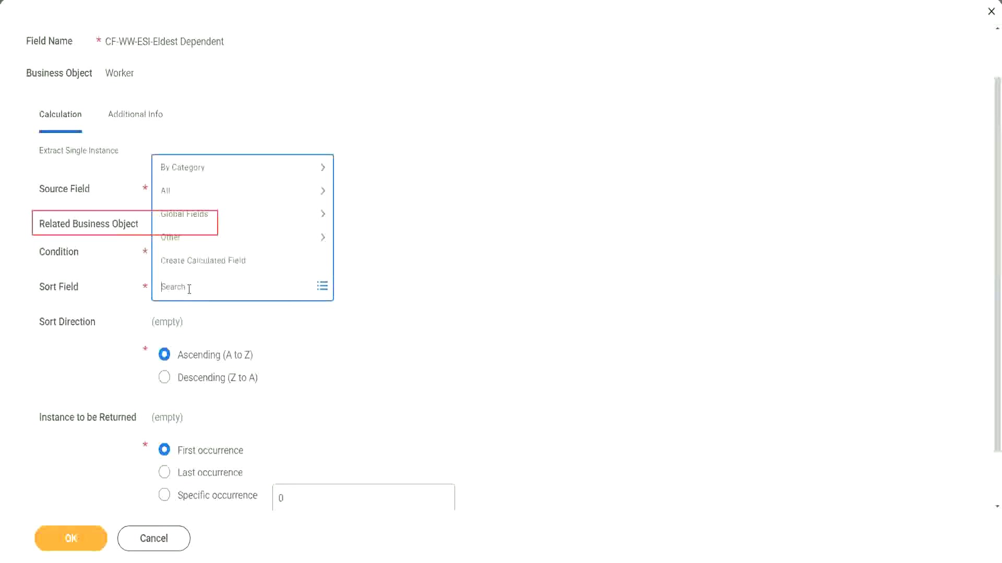
text(age)
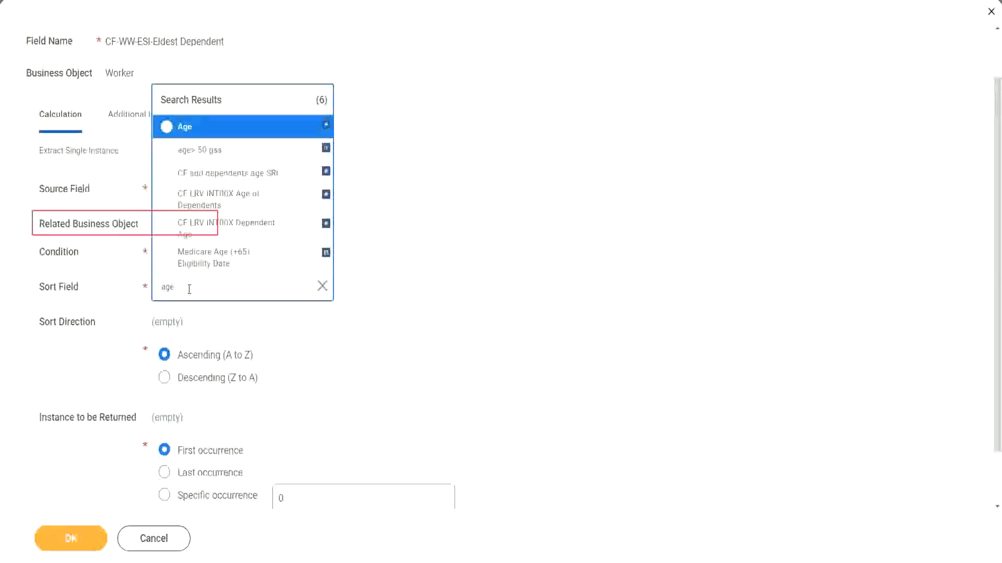
click(187, 139)
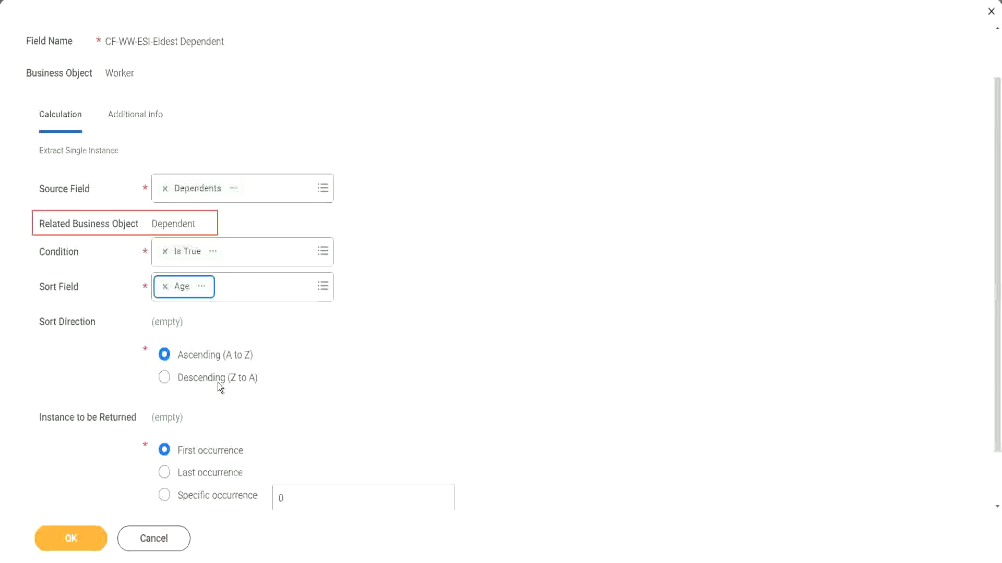
Set the Age sort direction to Descending (Z to A) so the eldest dependent comes first.
click(218, 380)
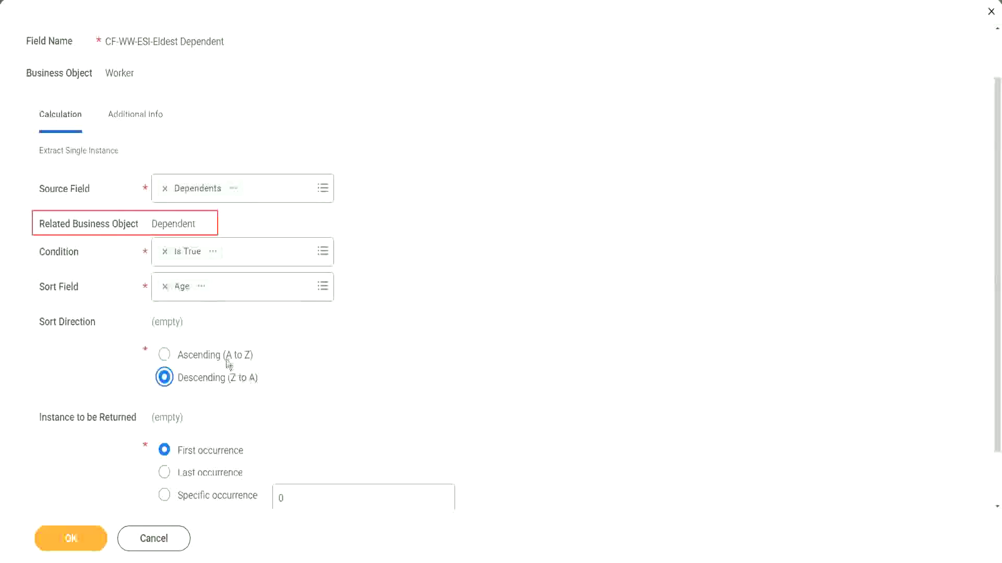
mouse_move(211, 486)
Save CF-WW-ESI-Eldest Dependent and check its confirmation: Dependents, Is True, Age descending.
click(73, 539)
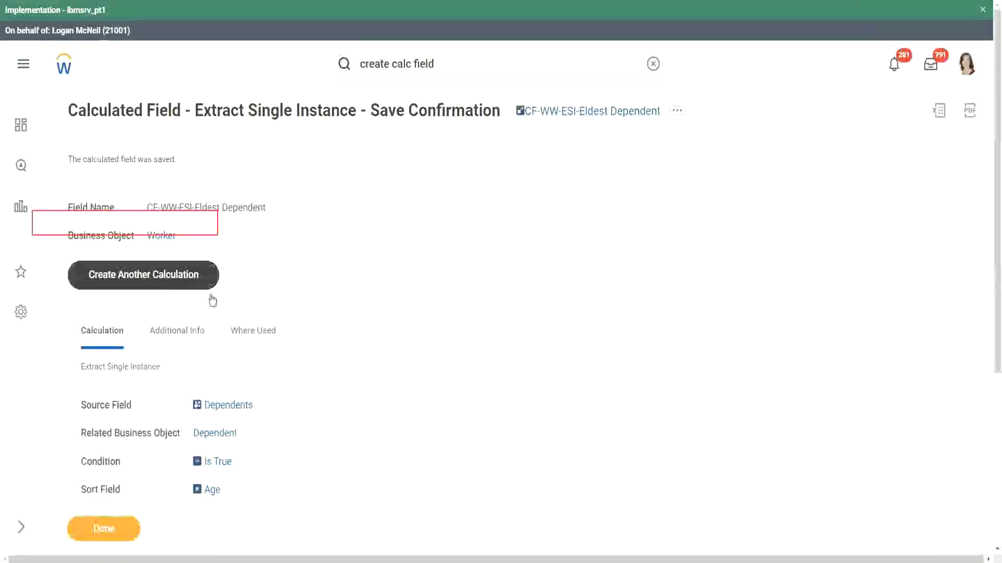
scroll(339, 318, down, 3)
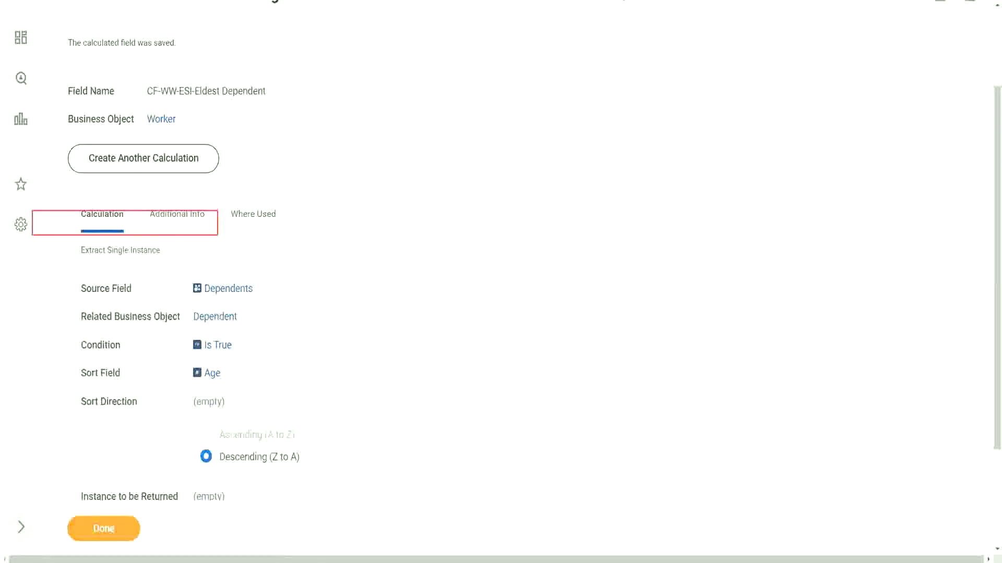
In the notes, change line 13 to ask about the Eldest Dependent Child, fixing the spacing.
key(alt+Tab)
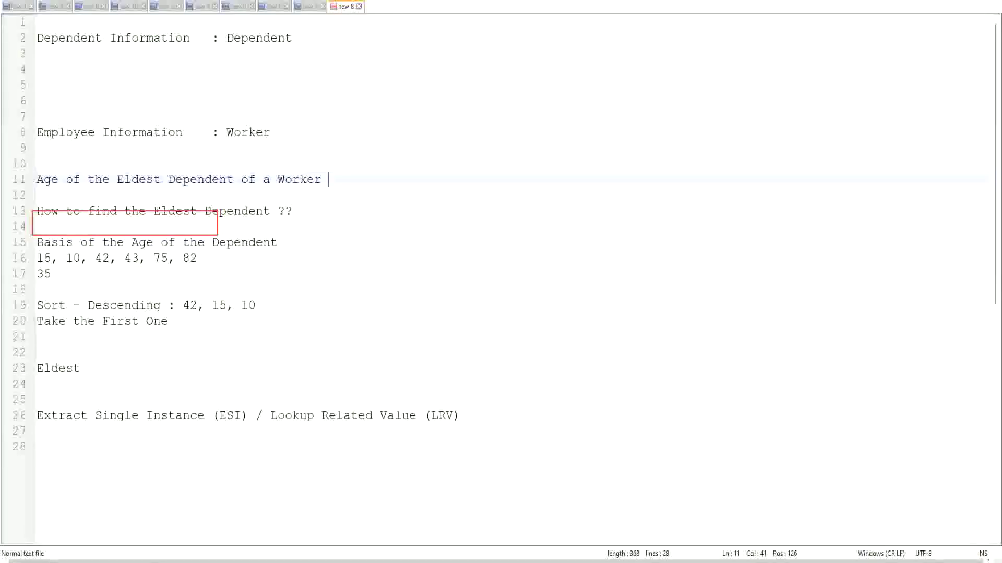
click(236, 212)
double_click(236, 212)
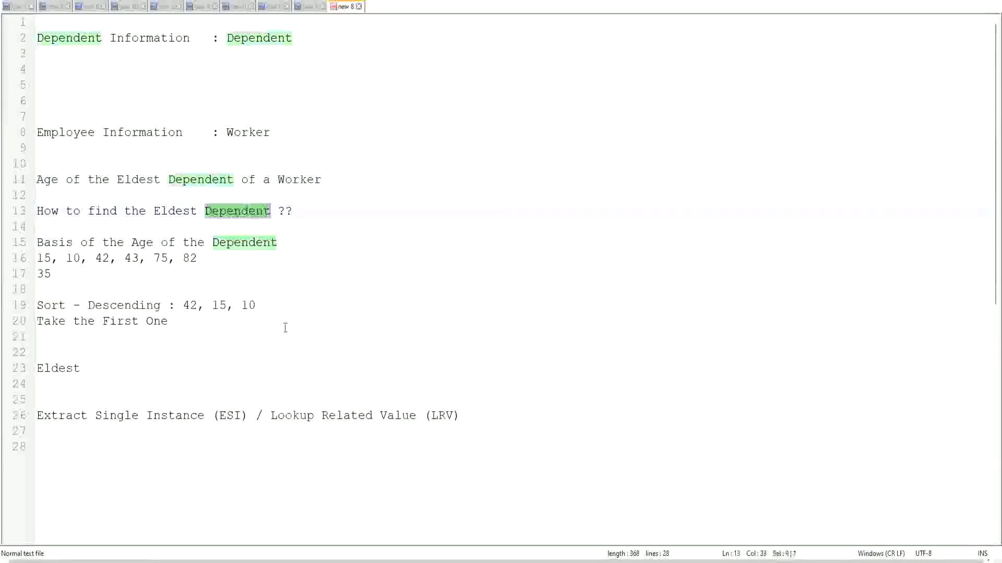
text(Child)
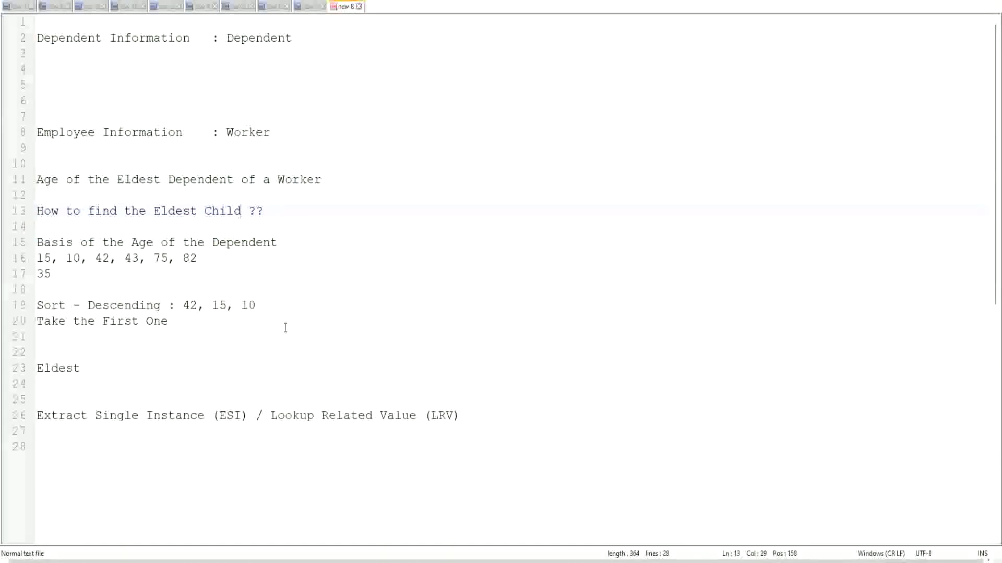
text( as a)
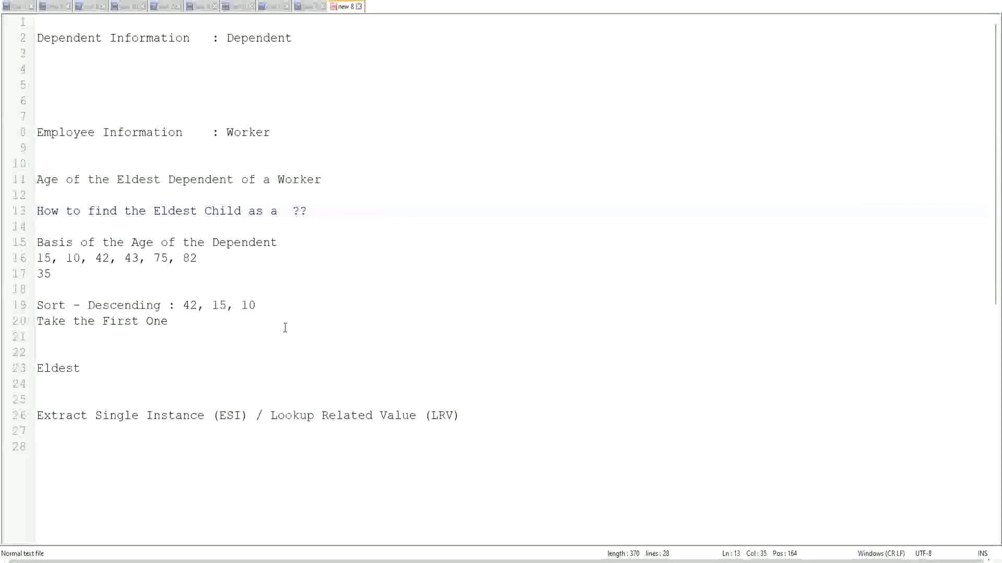
key(BackSpace)
key(BackSpace)
key(BackSpace)
key(BackSpace)
key(BackSpace)
key(BackSpace)
key(BackSpace)
key(BackSpace)
key(BackSpace)
key(BackSpace)
key(BackSpace)
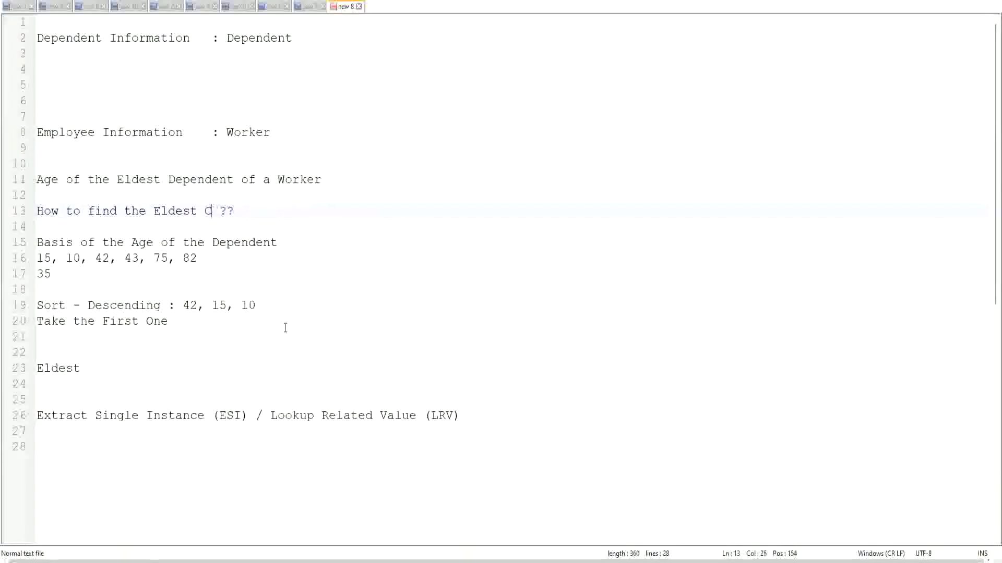
text(Dependent )
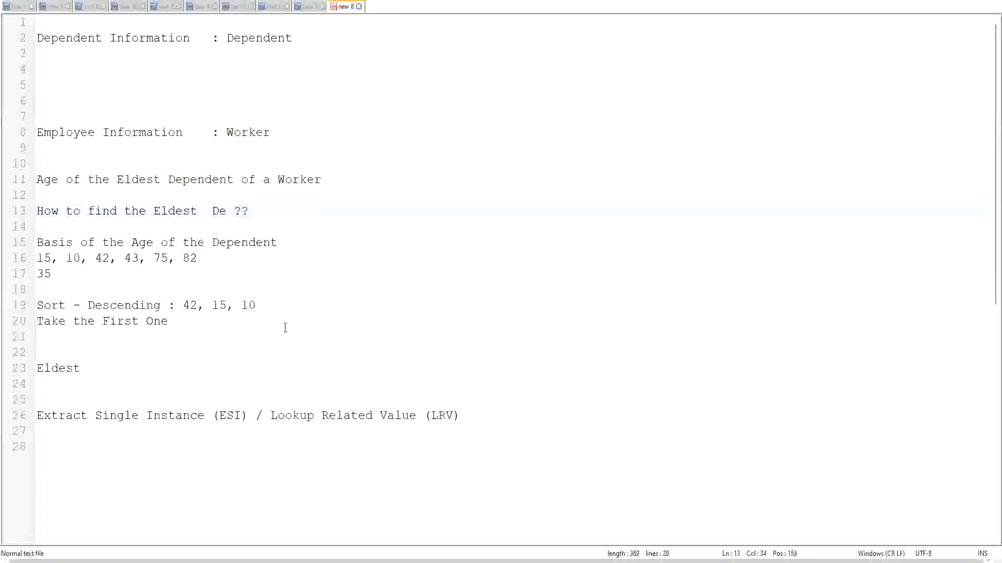
text(Child)
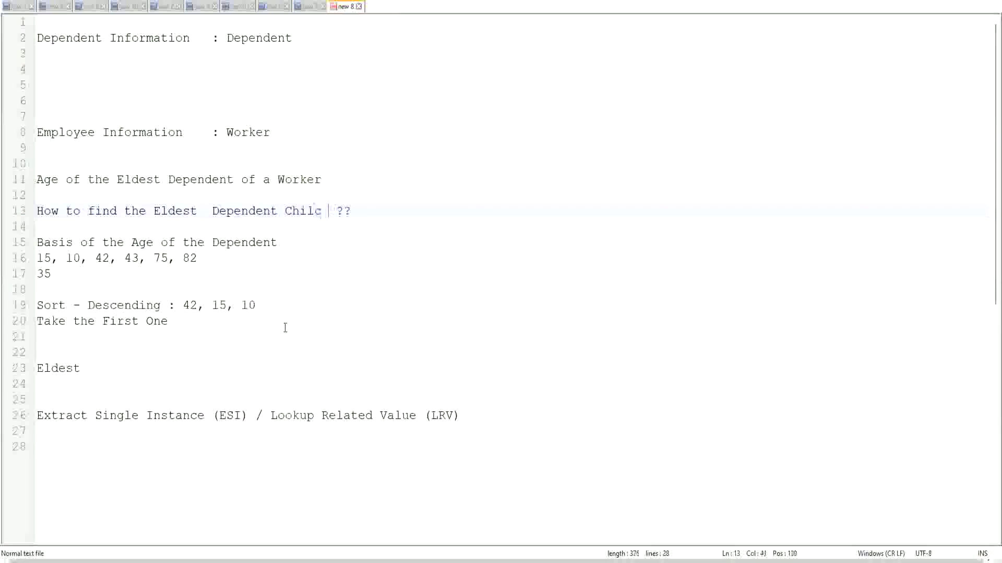
click(202, 210)
key(Delete)
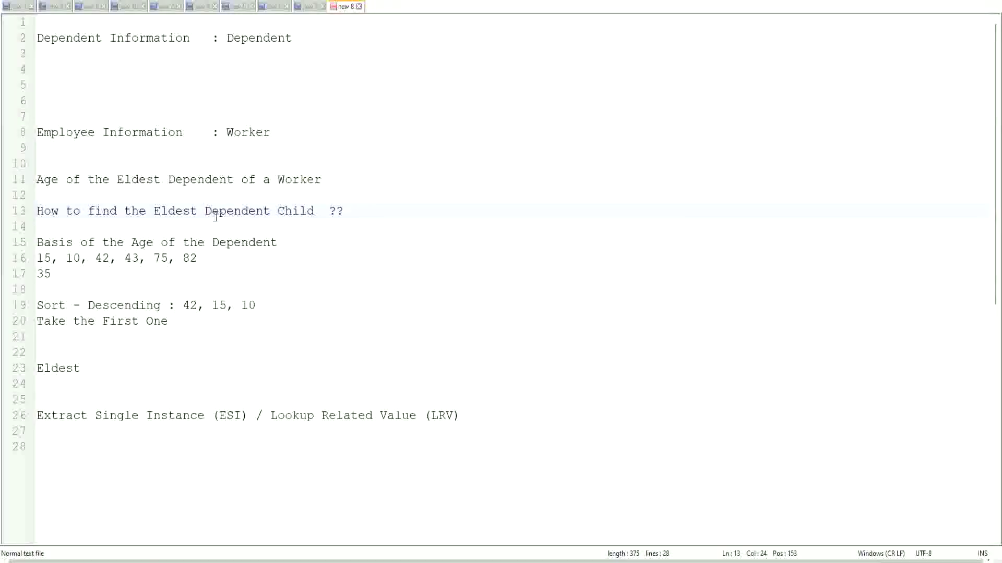
Select the phrase 'Dependent Child' on line 13 of the notes.
drag(205, 211, 315, 211)
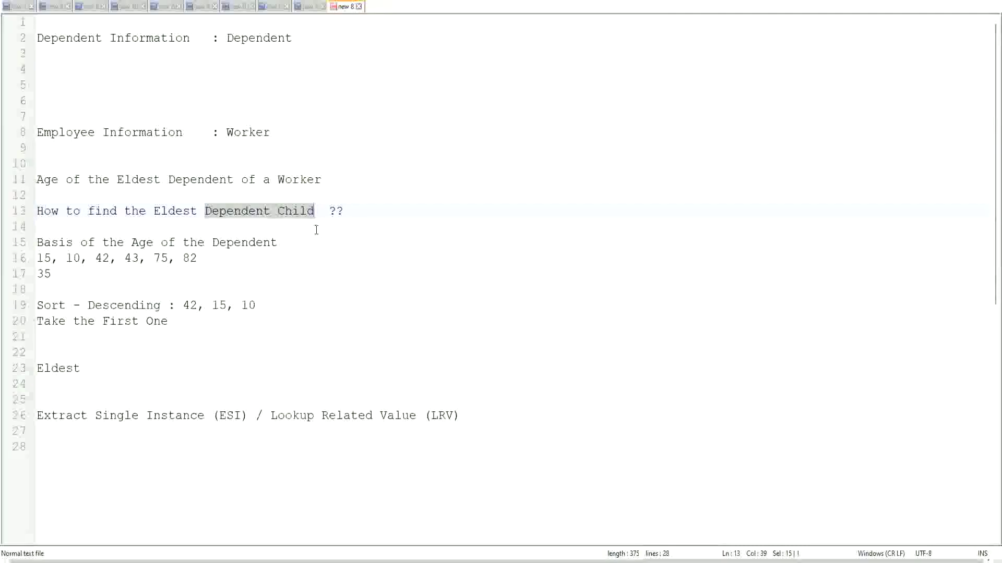
click(256, 215)
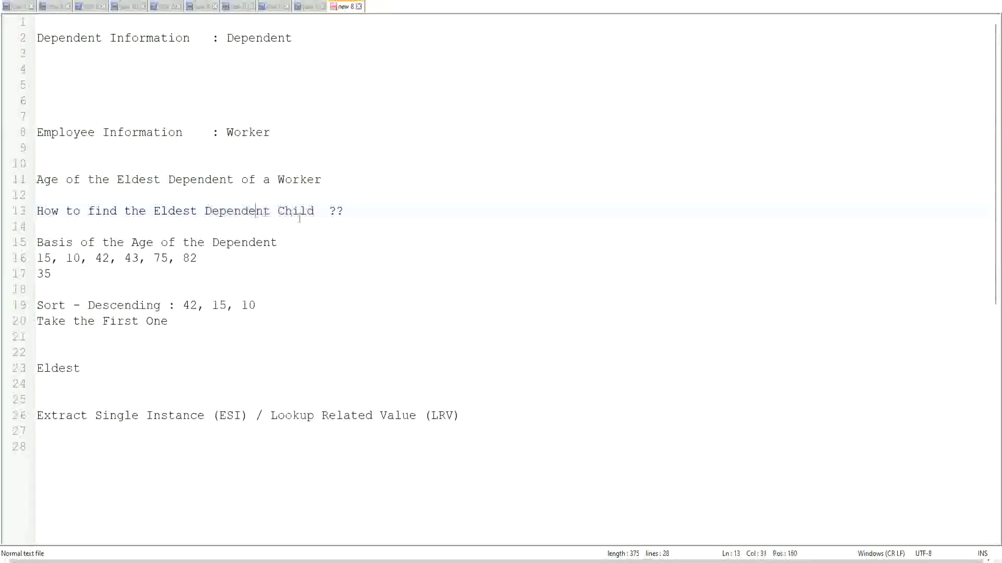
click(301, 214)
drag(204, 211, 316, 213)
click(306, 212)
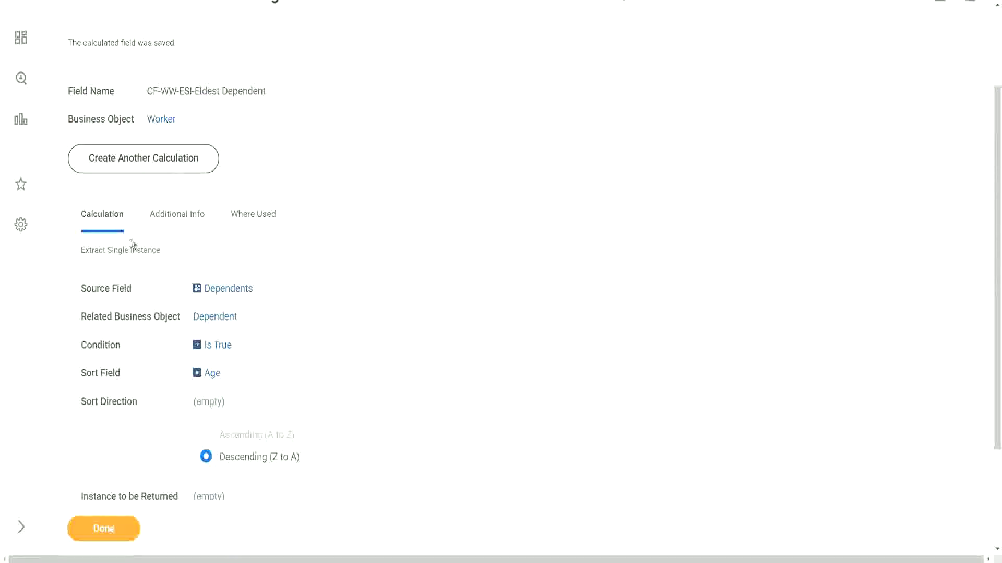
Back in Workday, show the related actions for the saved CF-WW-ESI-Eldest Dependent field.
scroll(391, 250, up, 3)
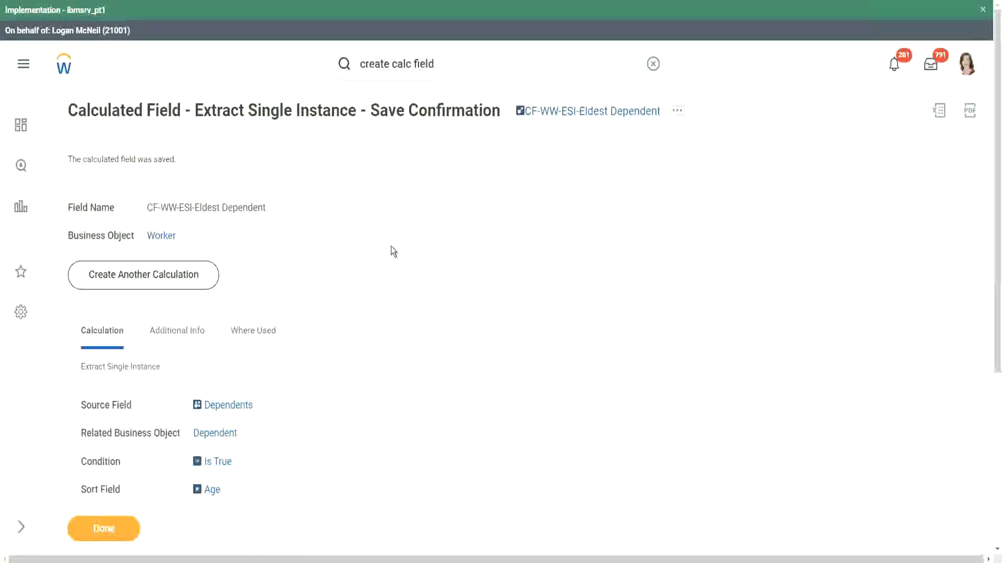
scroll(392, 248, down, 1)
scroll(396, 255, down, 1)
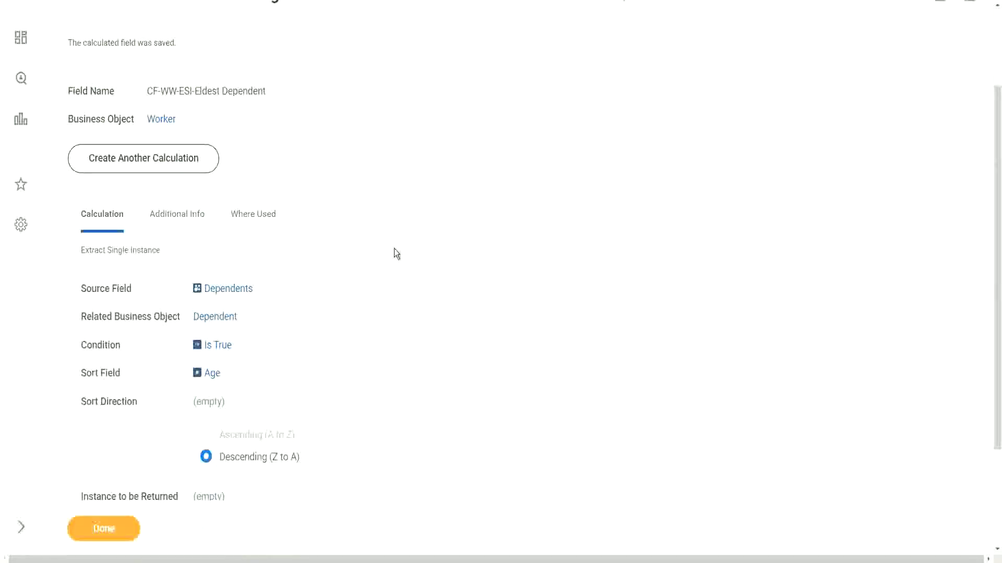
scroll(393, 248, up, 1)
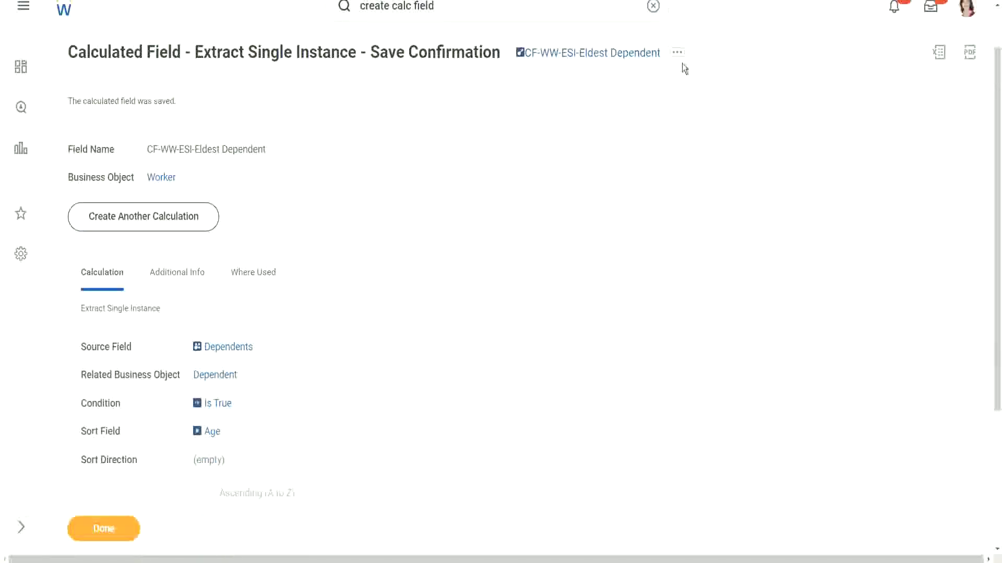
mouse_move(677, 60)
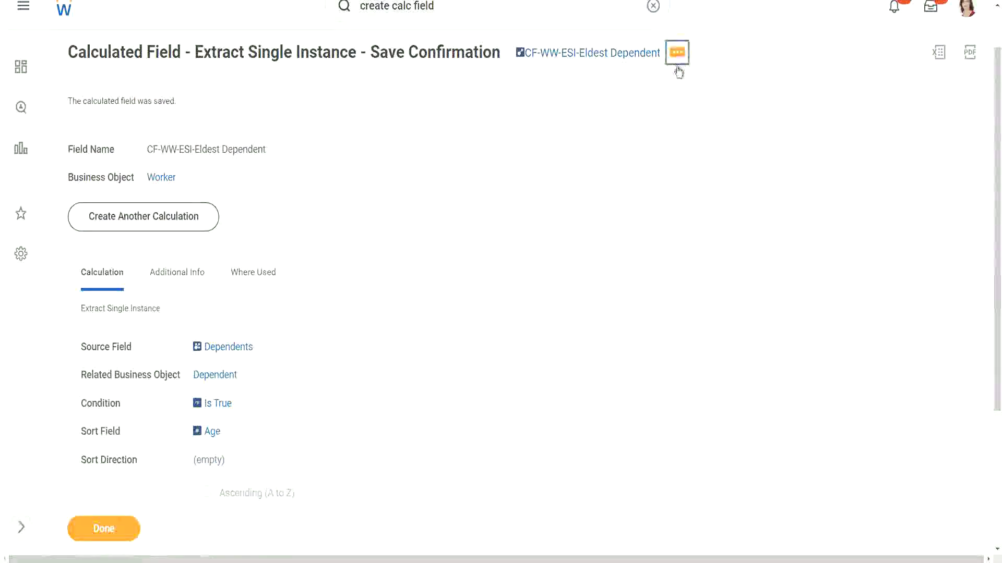
click(677, 58)
Edit the calculated field, renaming it CF-WW-ESI-Eldest Dependent Child, and select the Condition prompt.
mouse_move(541, 119)
click(633, 121)
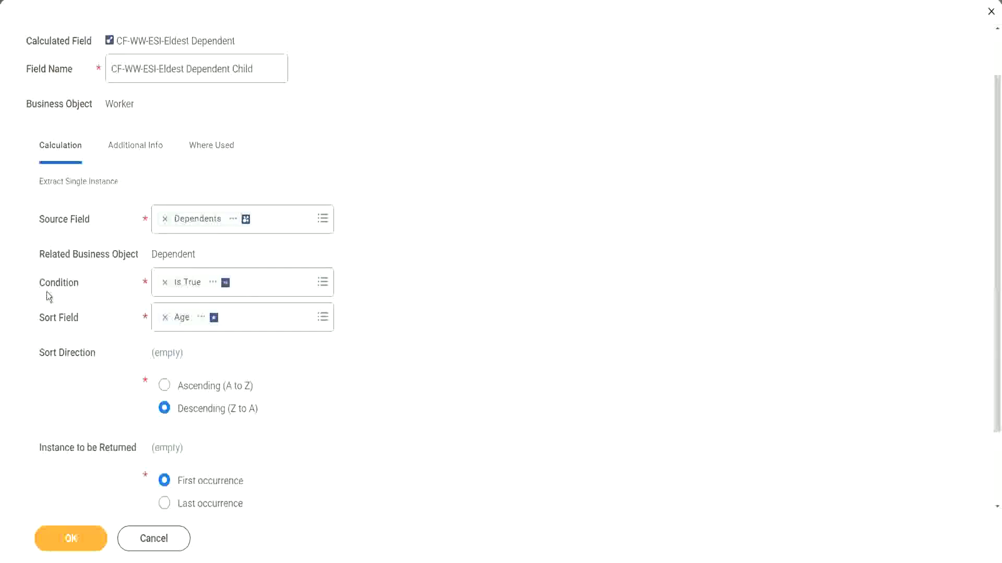
click(92, 280)
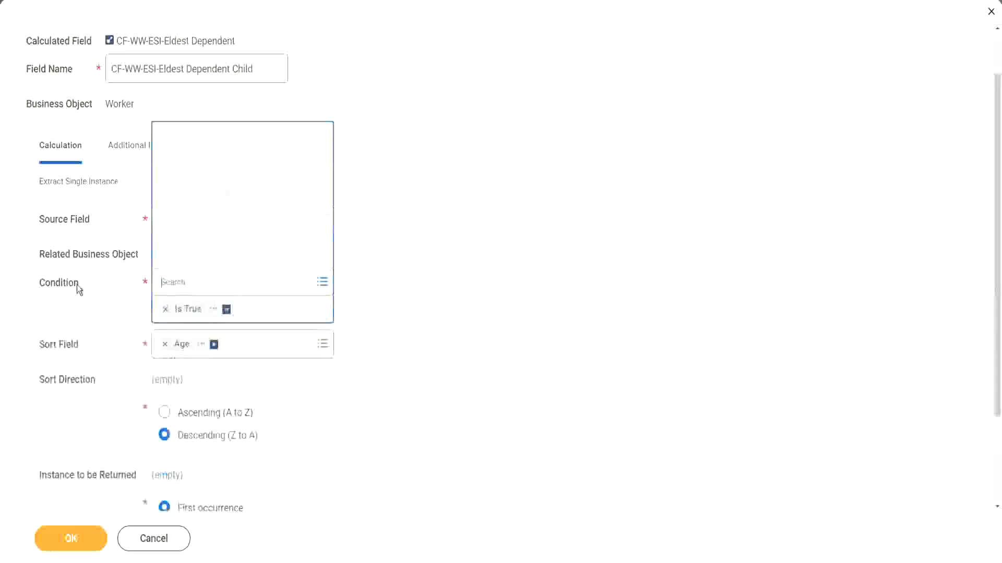